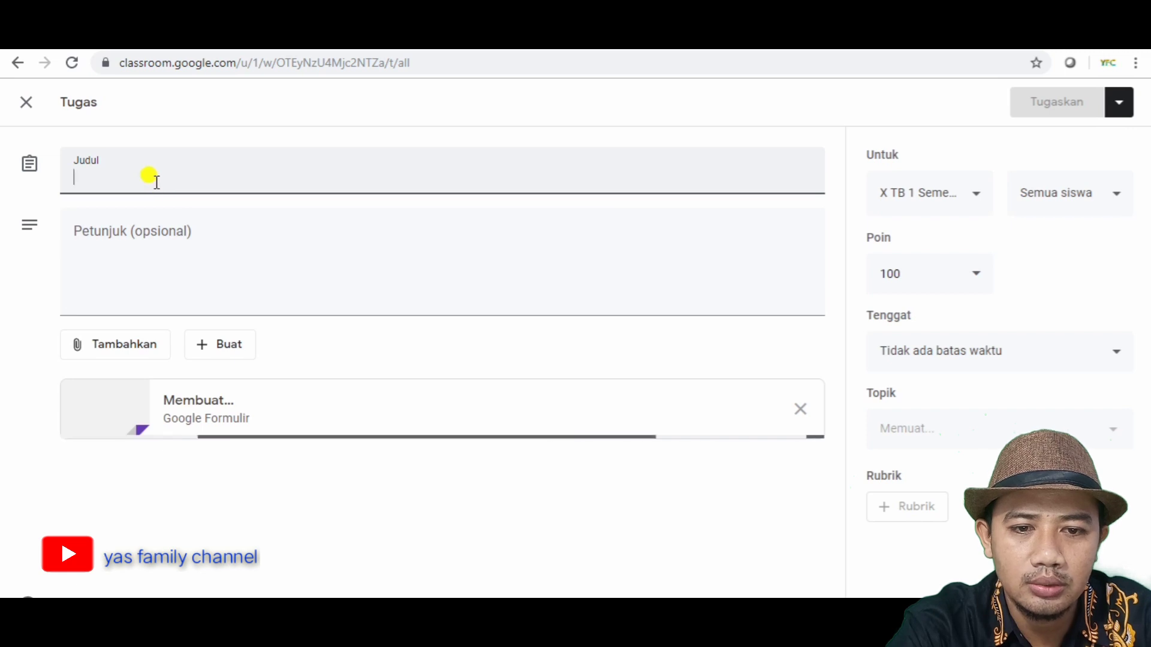
- Set the assignment title to "Penilaian Harian Garnish"
text(Tugas)
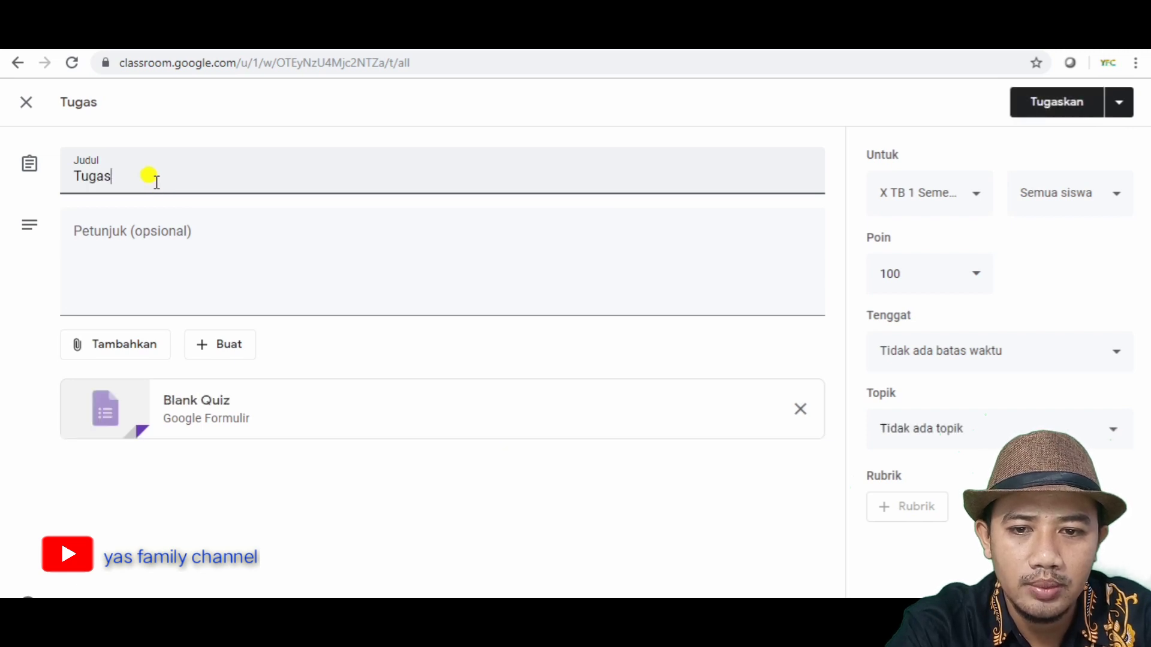
key(ctrl+a)
text(P)
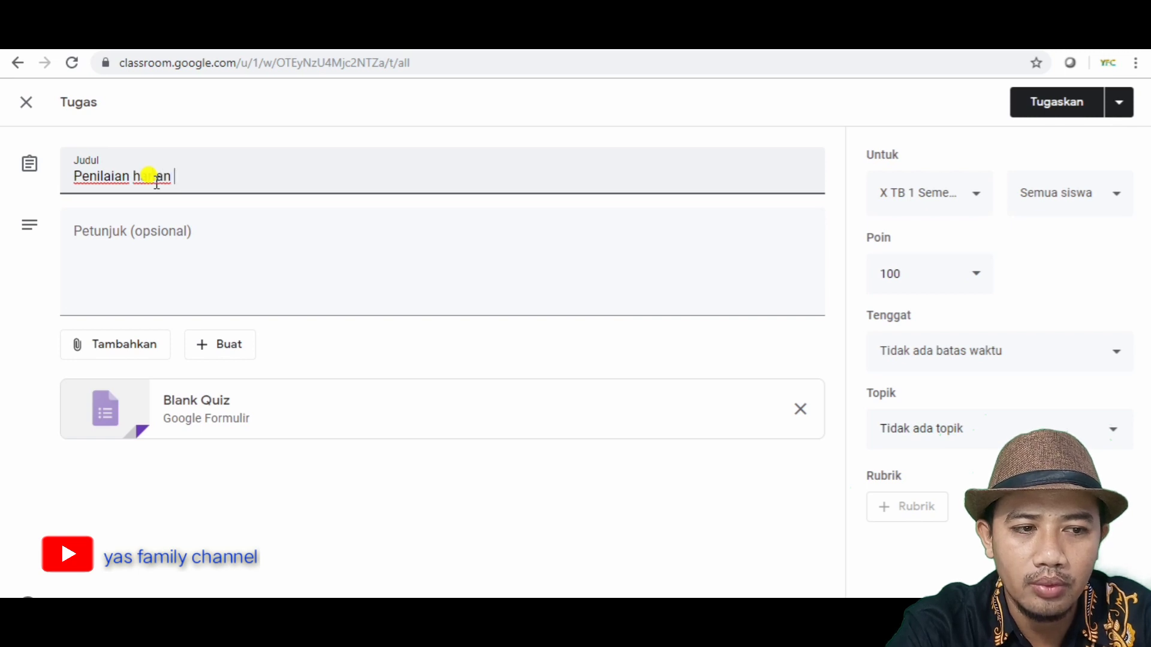
text(H)
key(End)
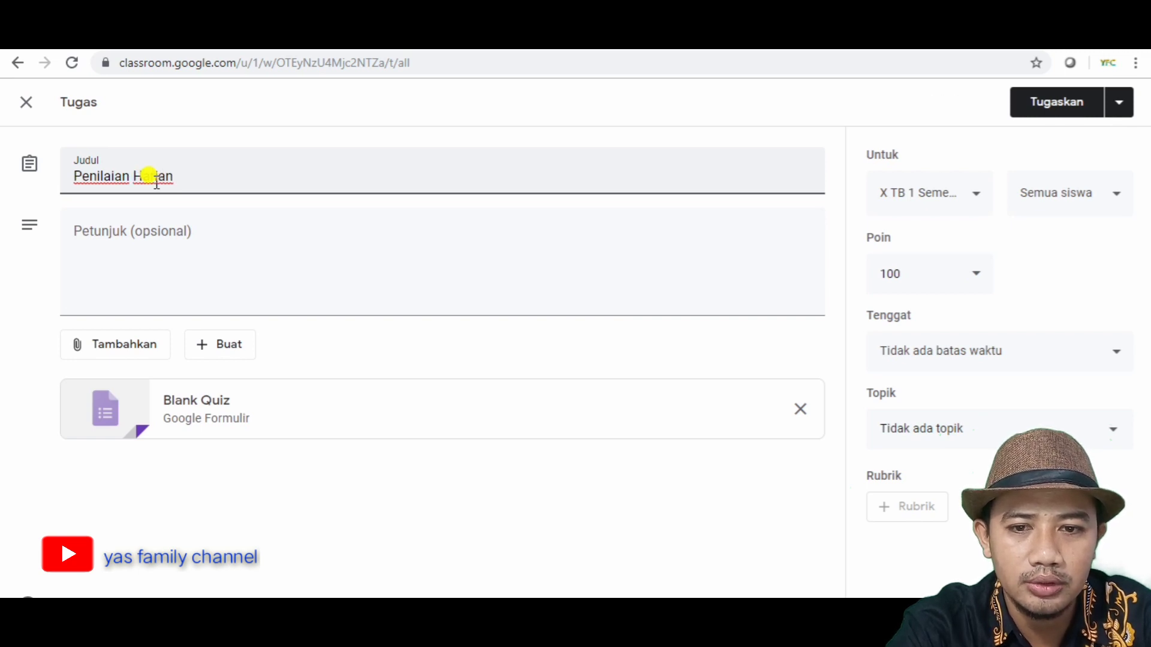
text(h)
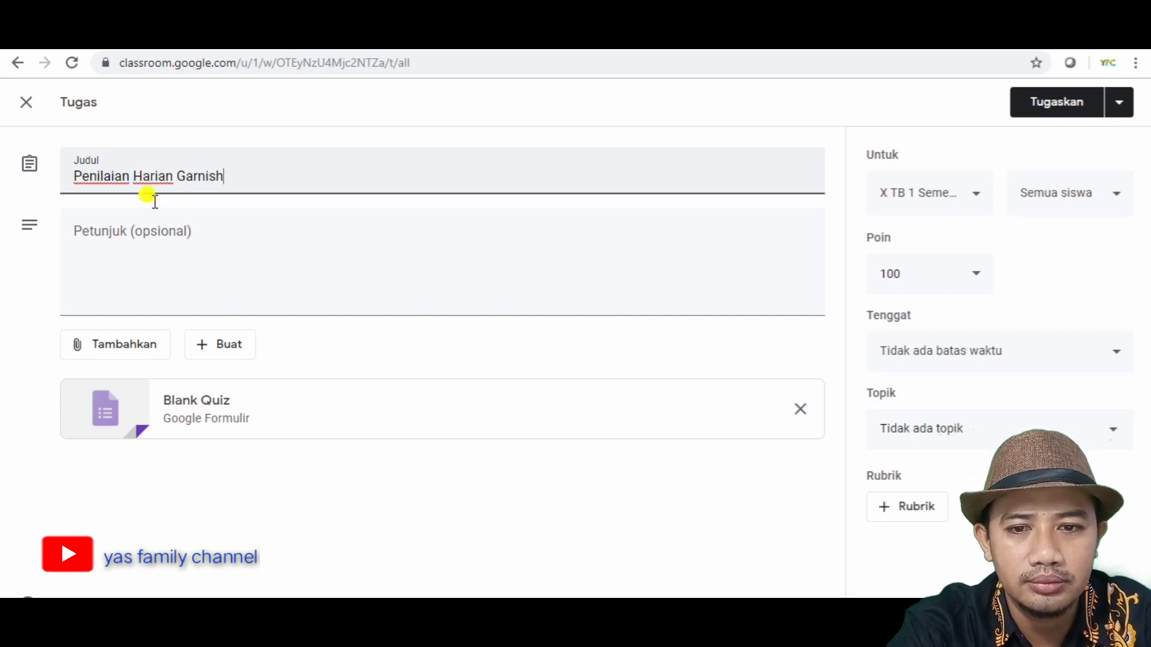
- Enter "Pilihlah Satu jawaban yang benar" as the assignment's instructions
click(148, 238)
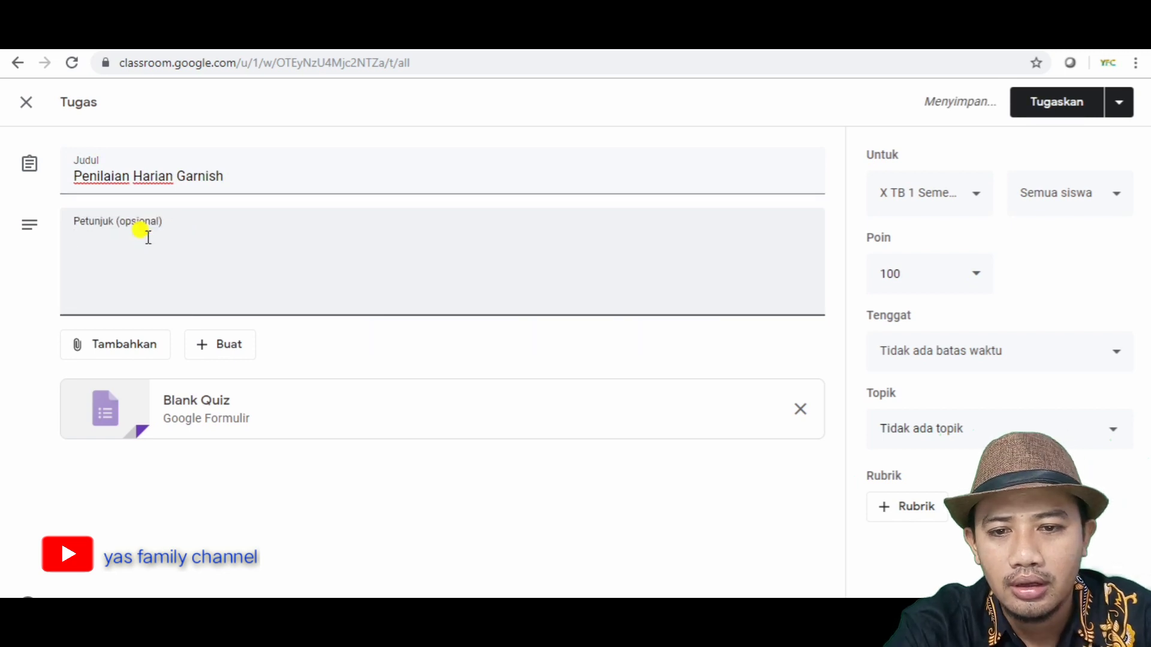
text(Pilihlah)
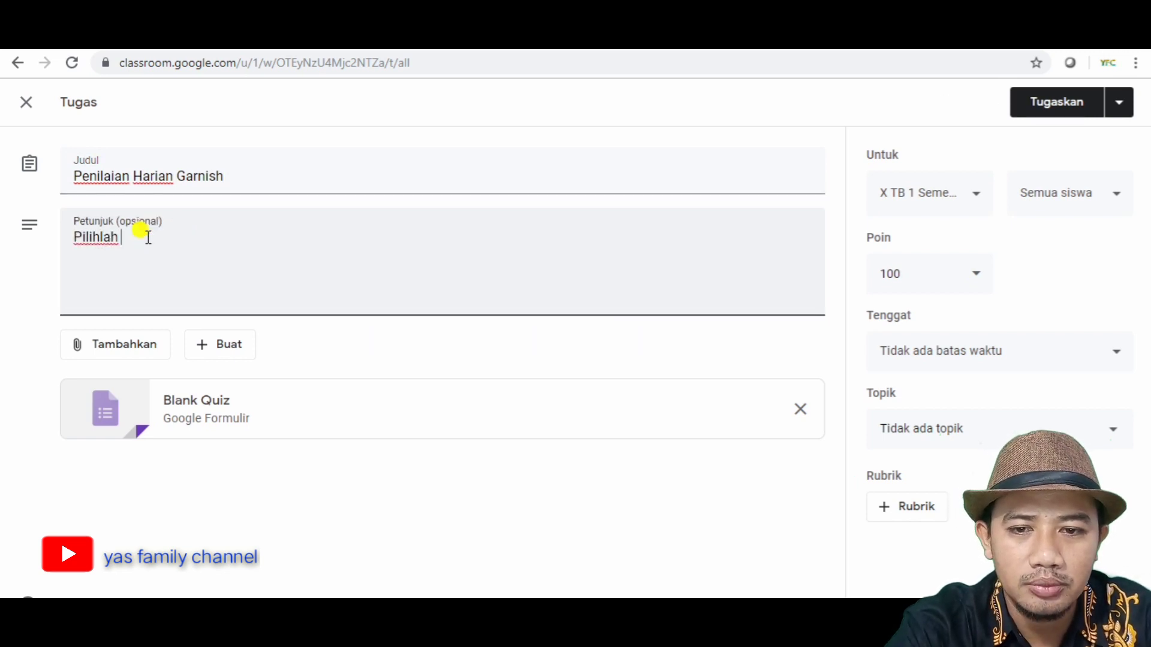
text( Satu sajaw)
key(ctrl+shift+Left)
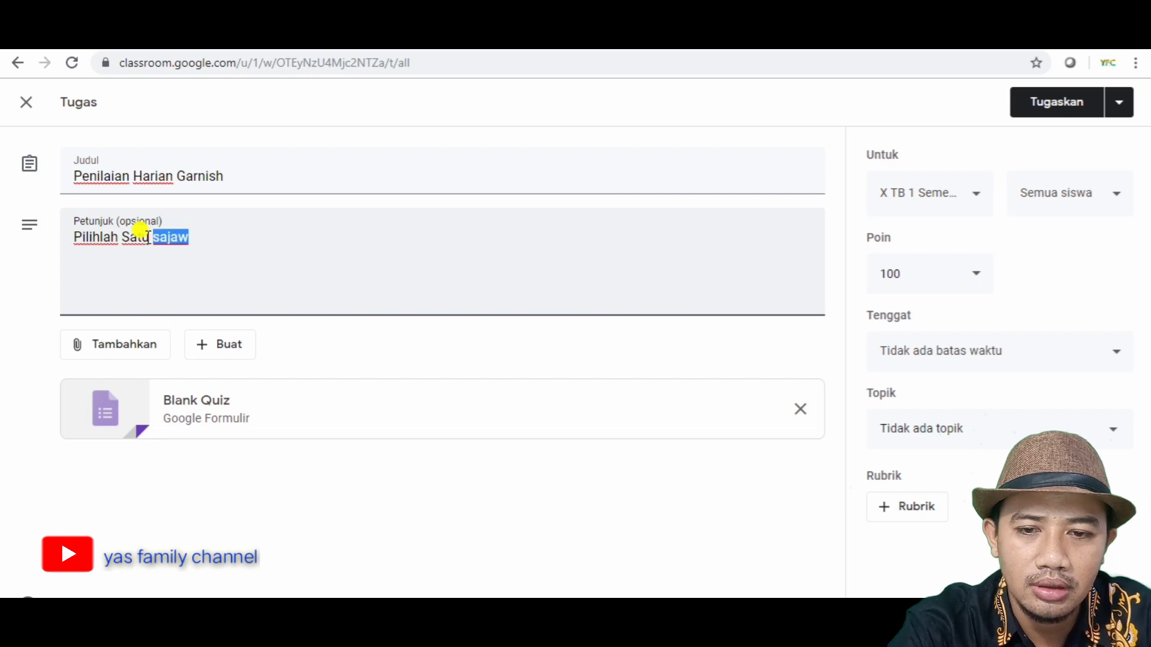
text(jaw)
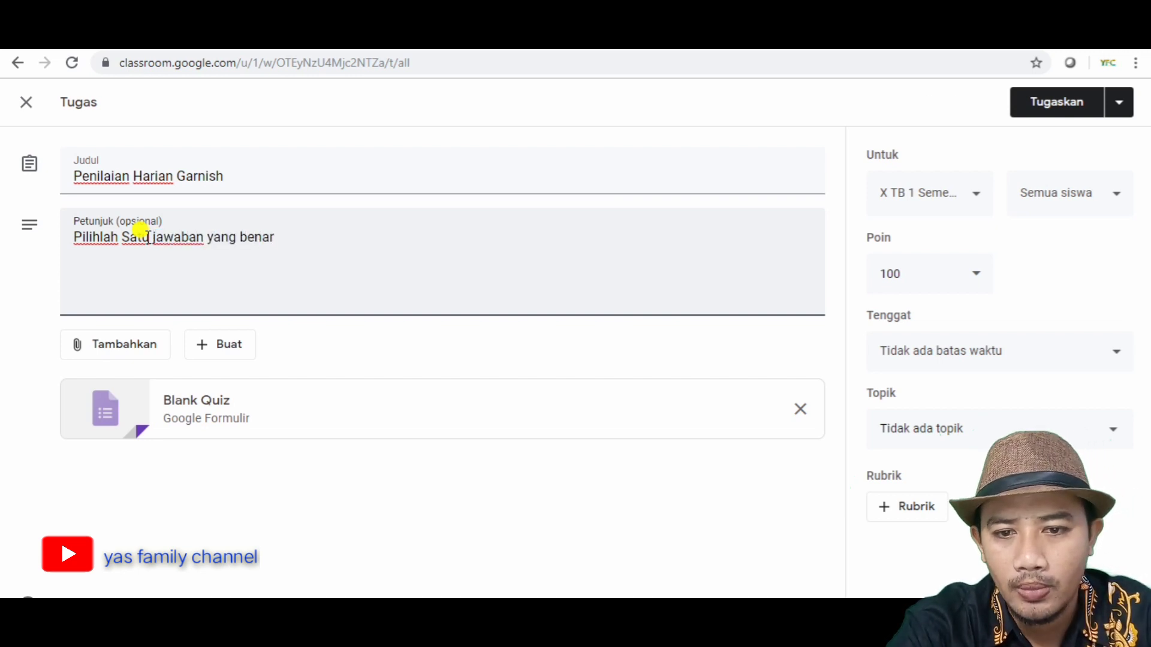
- Open the attached Blank Quiz form and set its title to "Penilaian harian"
click(181, 406)
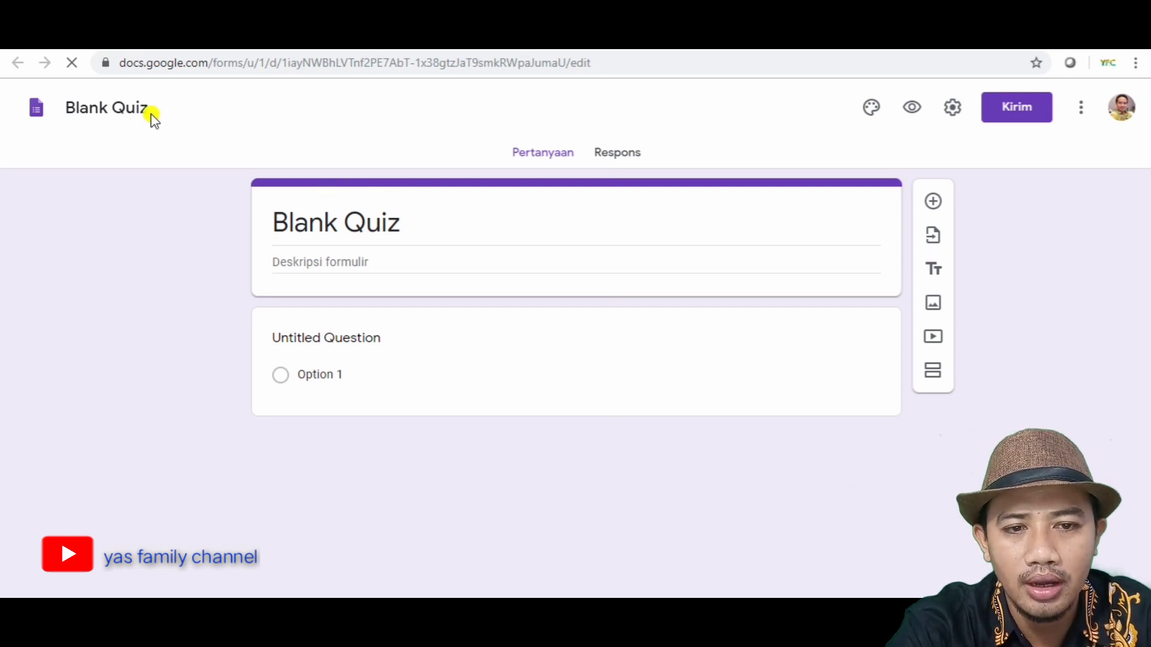
triple_click(390, 215)
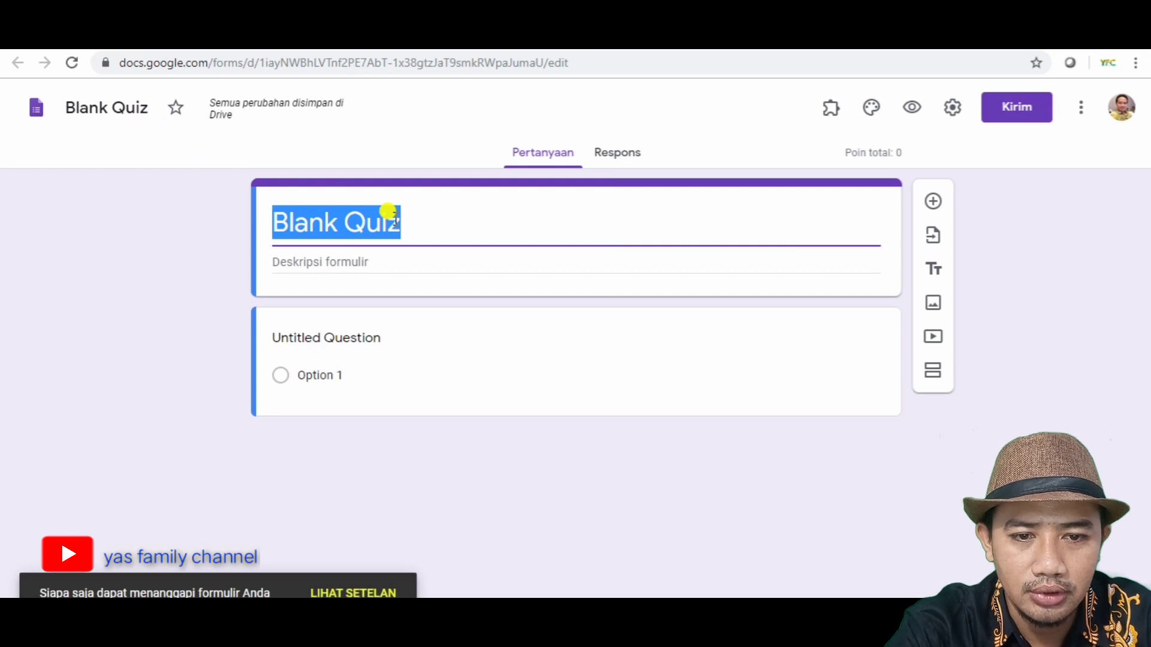
text(Penilaian hari)
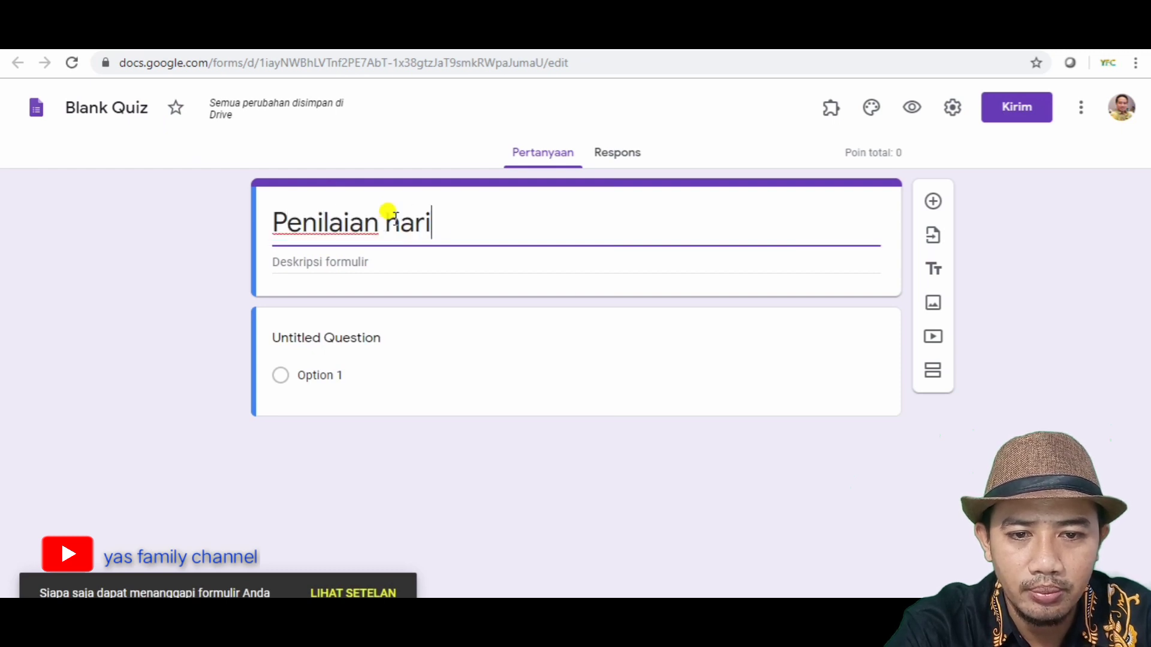
text(an)
- Star the quiz form and rename its file as "Penilaian harian"
click(116, 99)
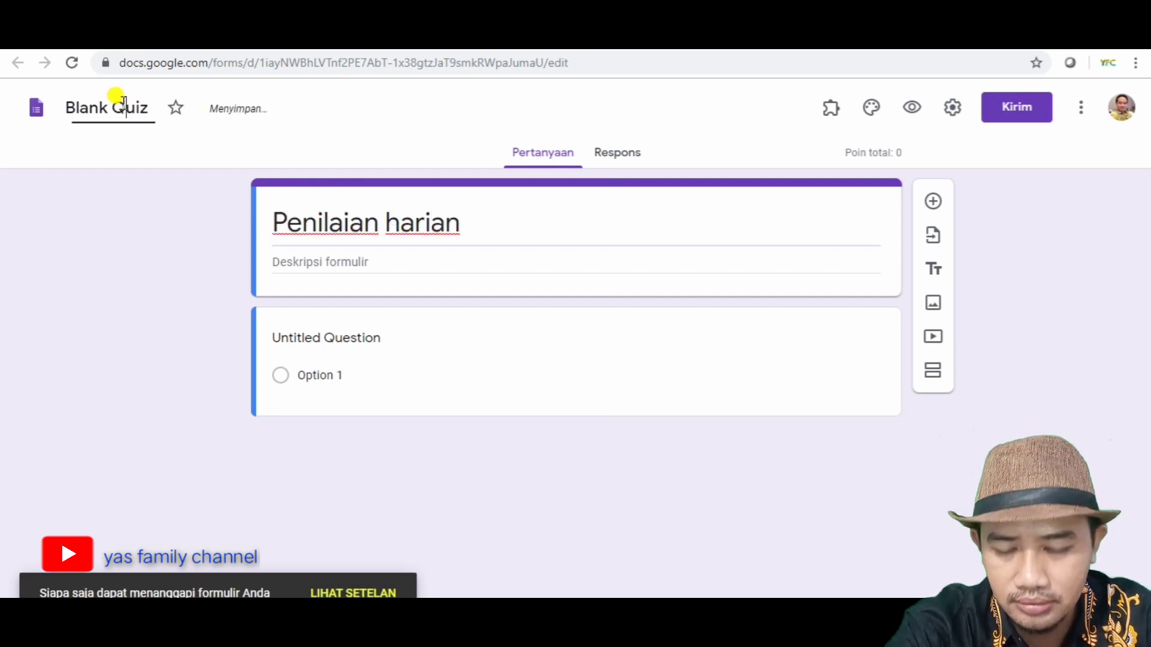
click(175, 108)
mouse_move(149, 105)
mouse_down()
mouse_move(141, 98)
mouse_move(152, 111)
mouse_up()
text(Pen)
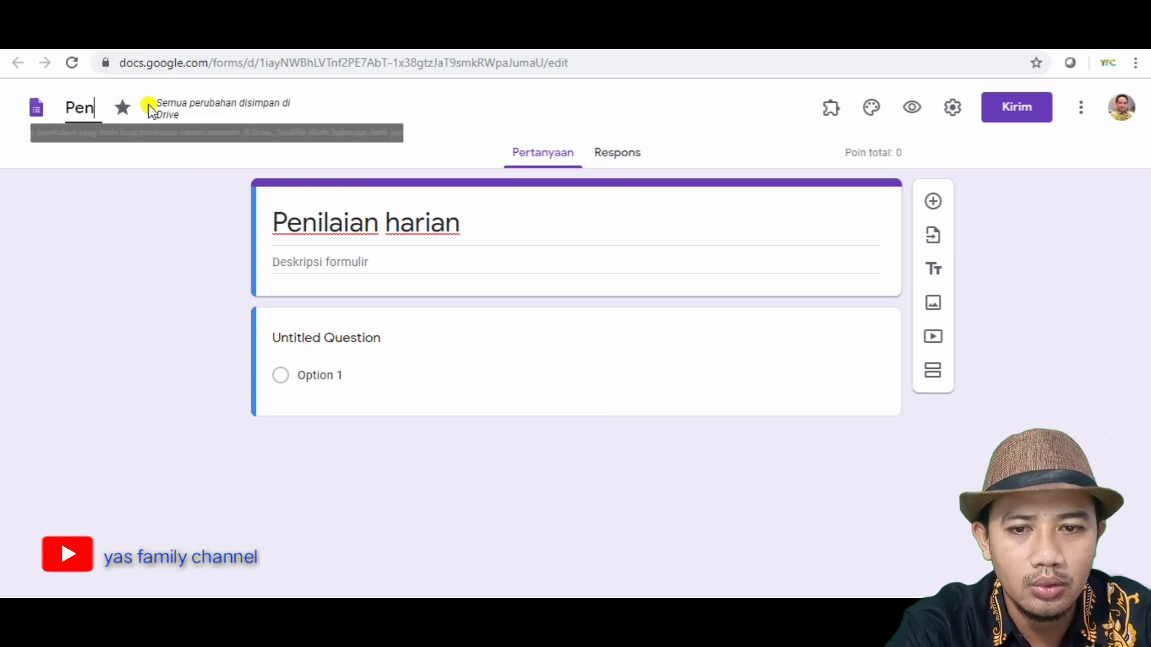
text(ilaian haruan)
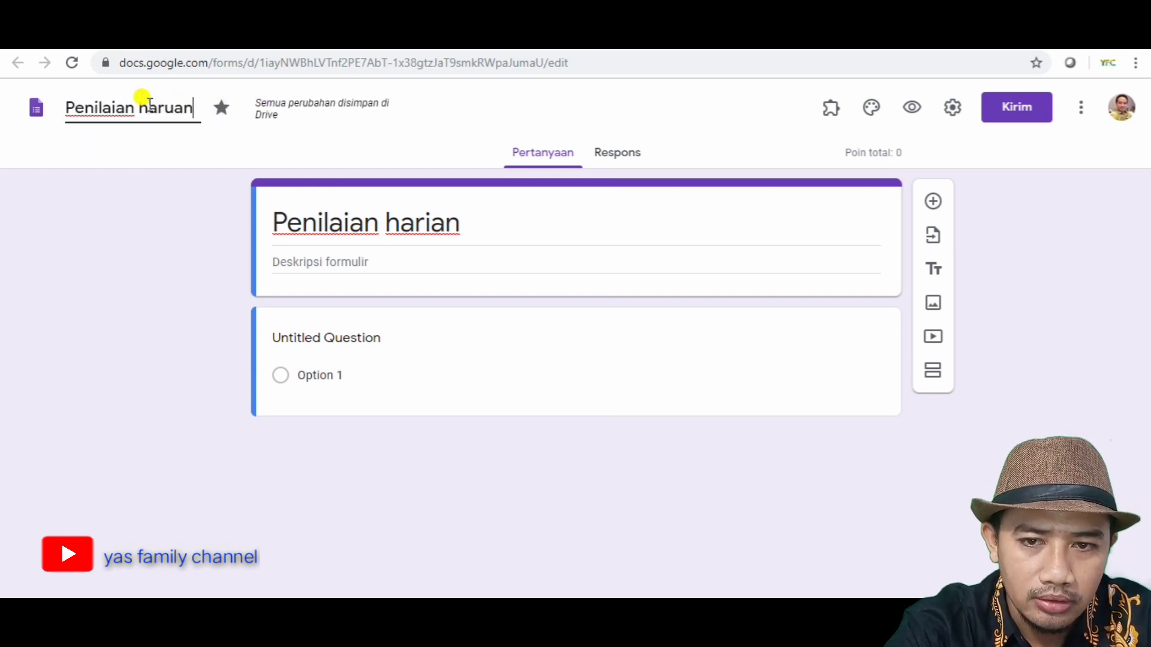
key(BackSpace)
key(BackSpace)
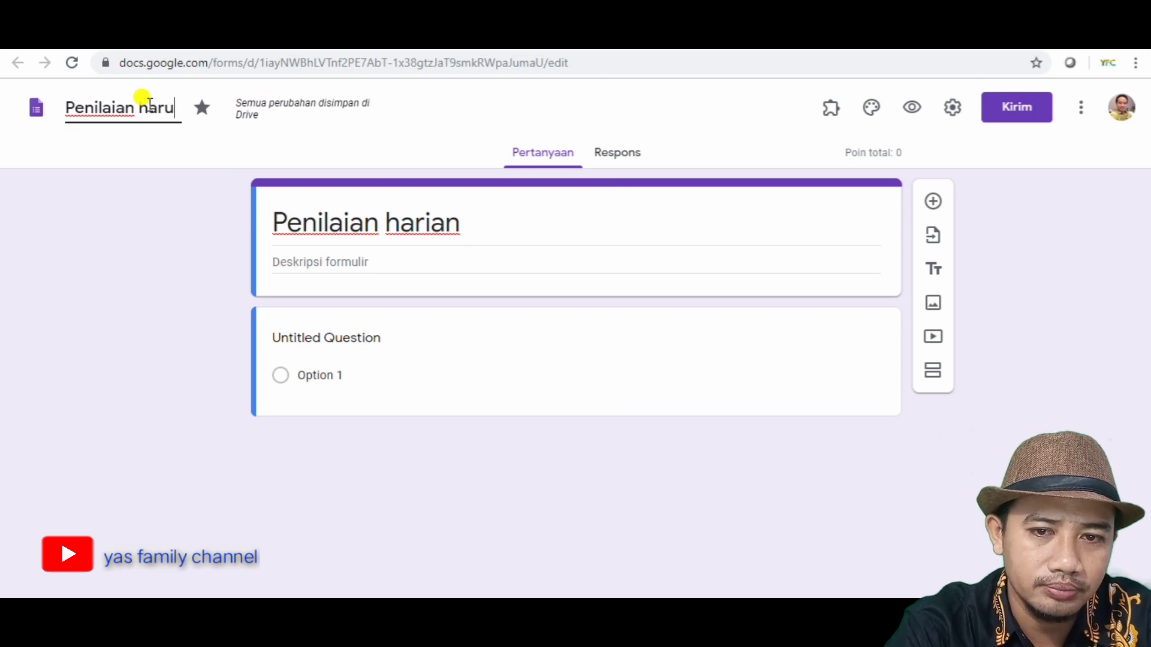
key(BackSpace)
text(ian)
key(Return)
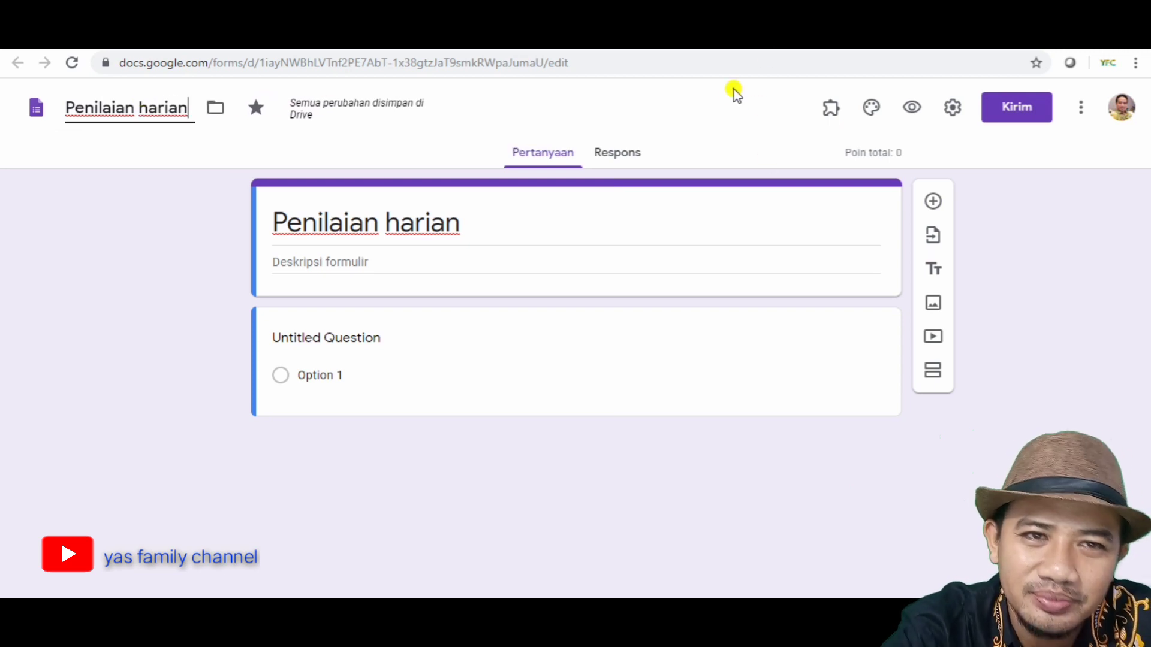
- Return to the Classroom assignment and replace the attached "Penilaian harian" quiz with a newly created Google Form
click(646, 49)
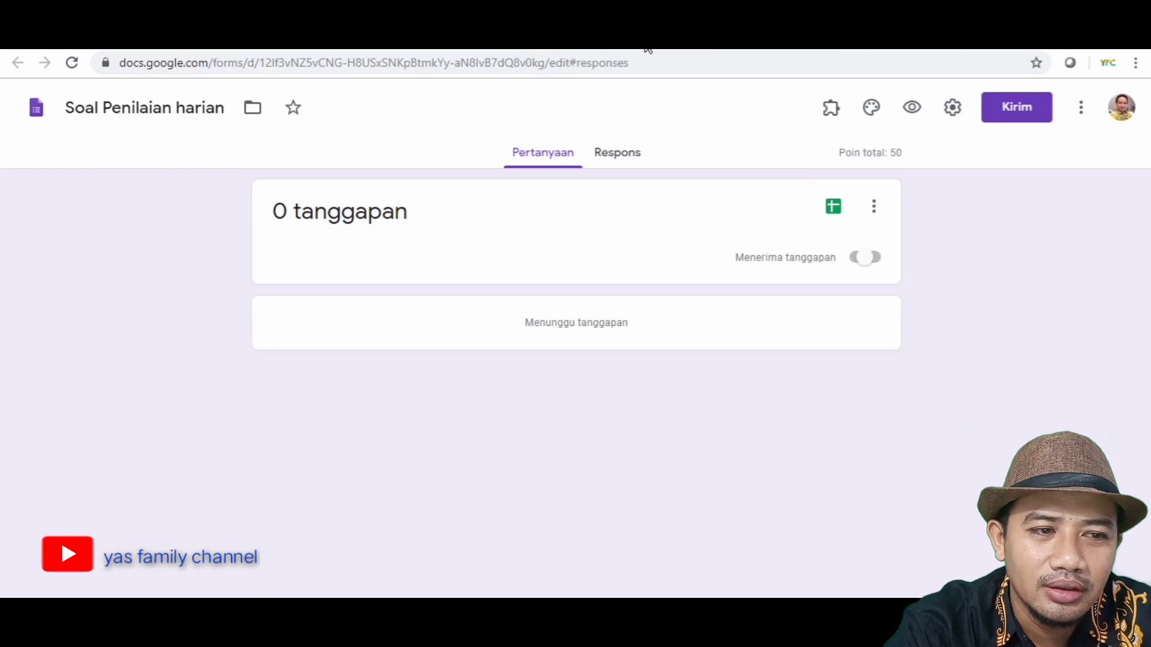
click(601, 51)
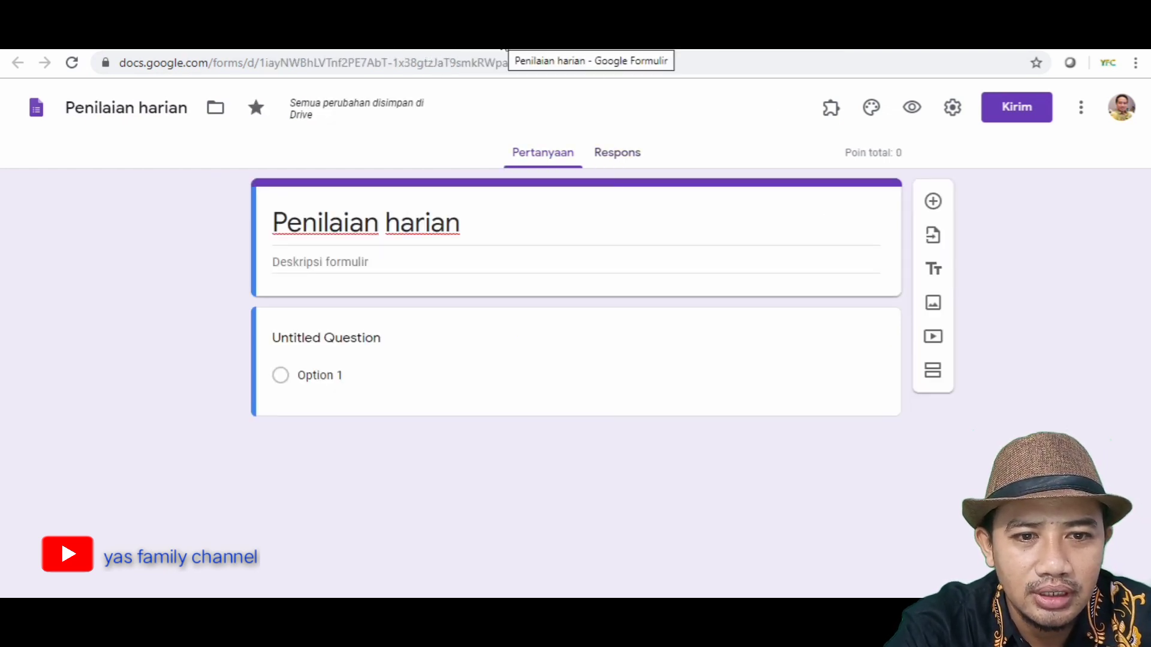
key(ctrl+Tab)
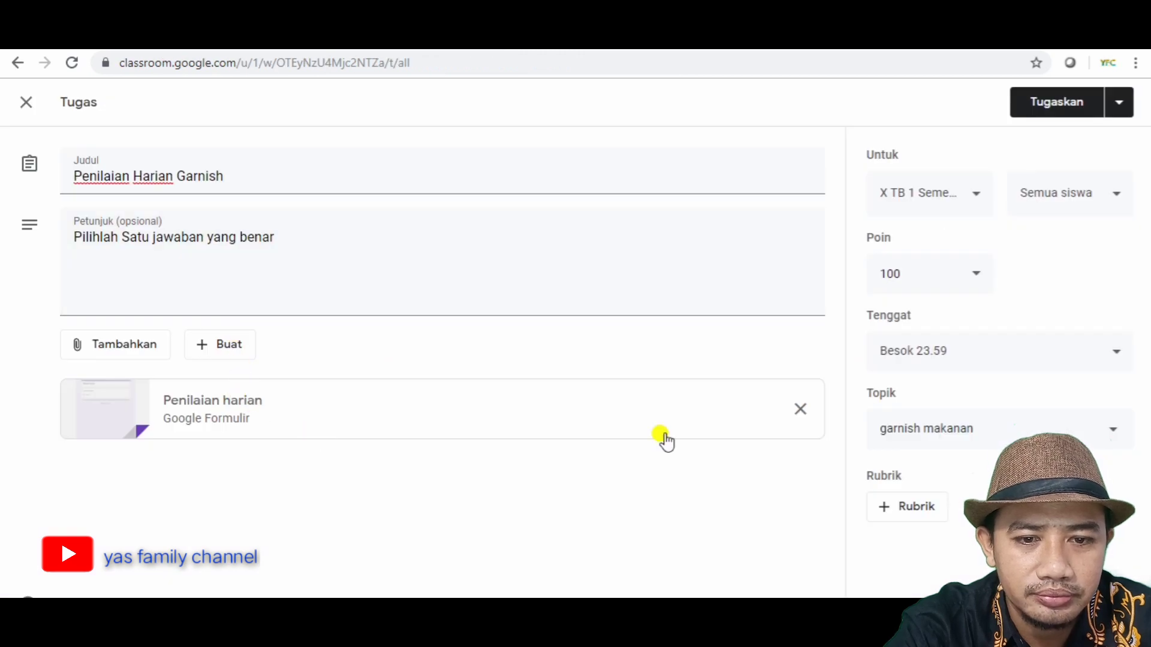
click(802, 410)
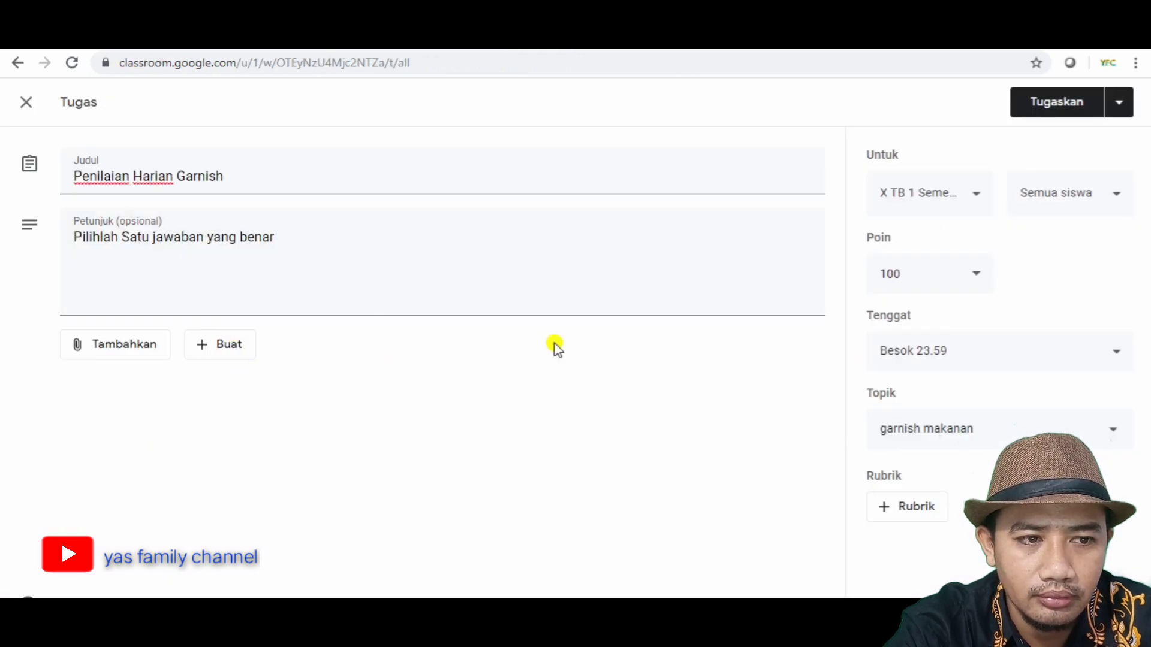
click(215, 349)
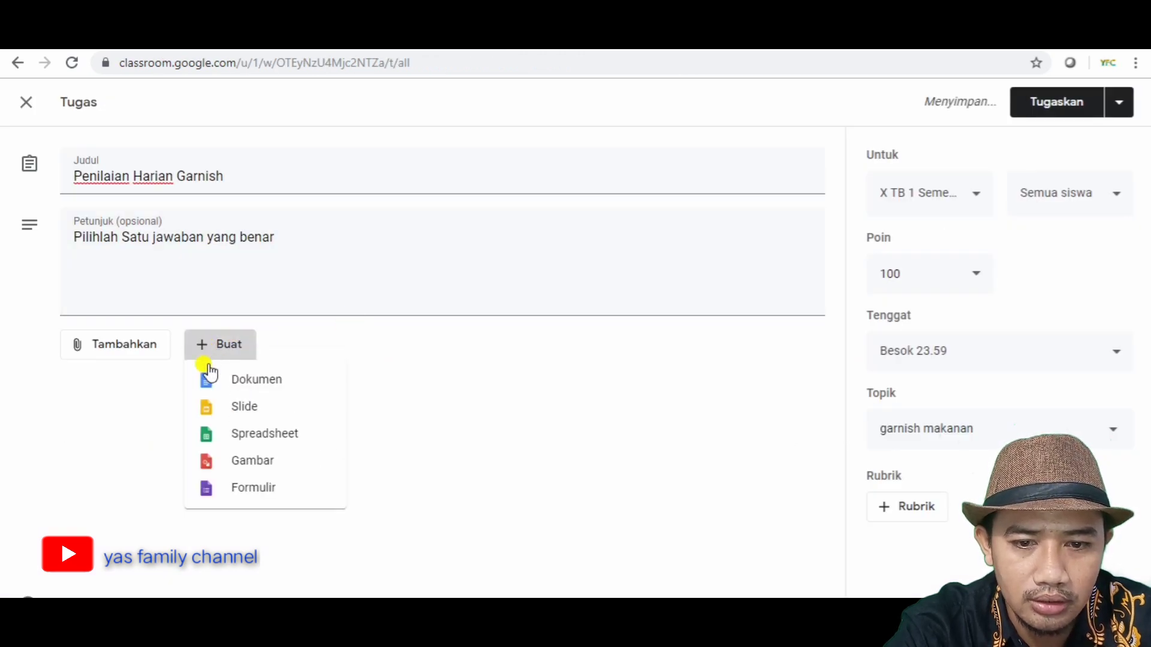
click(234, 489)
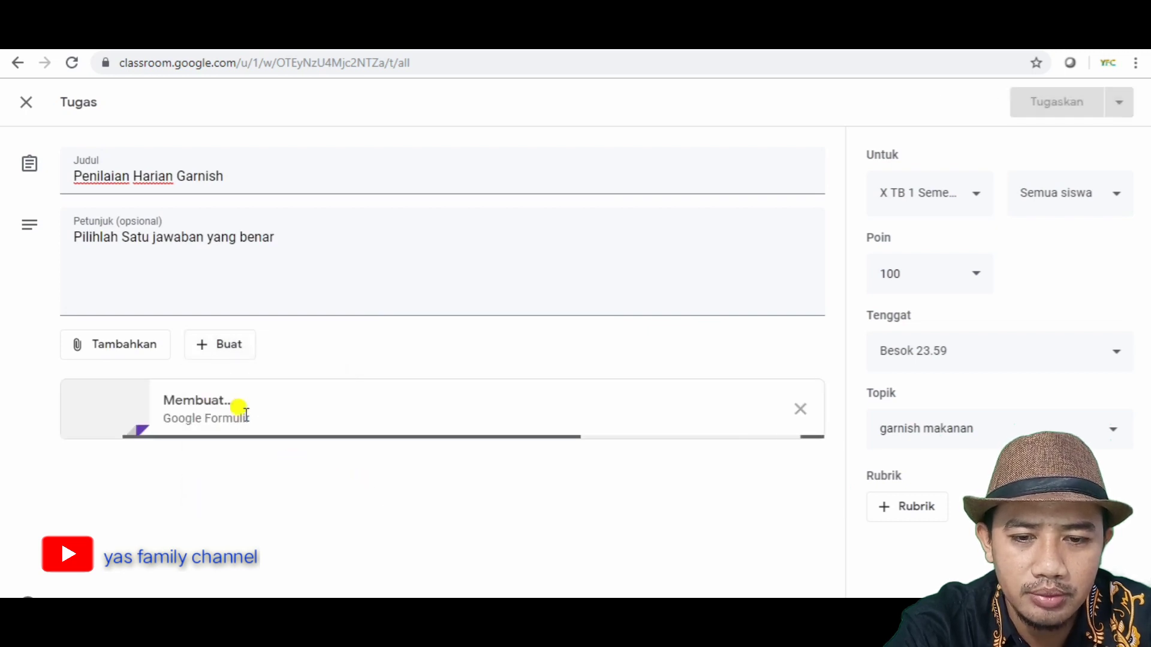
- Open the newly attached form and set its title to "Penilaian Harian"
double_click(178, 398)
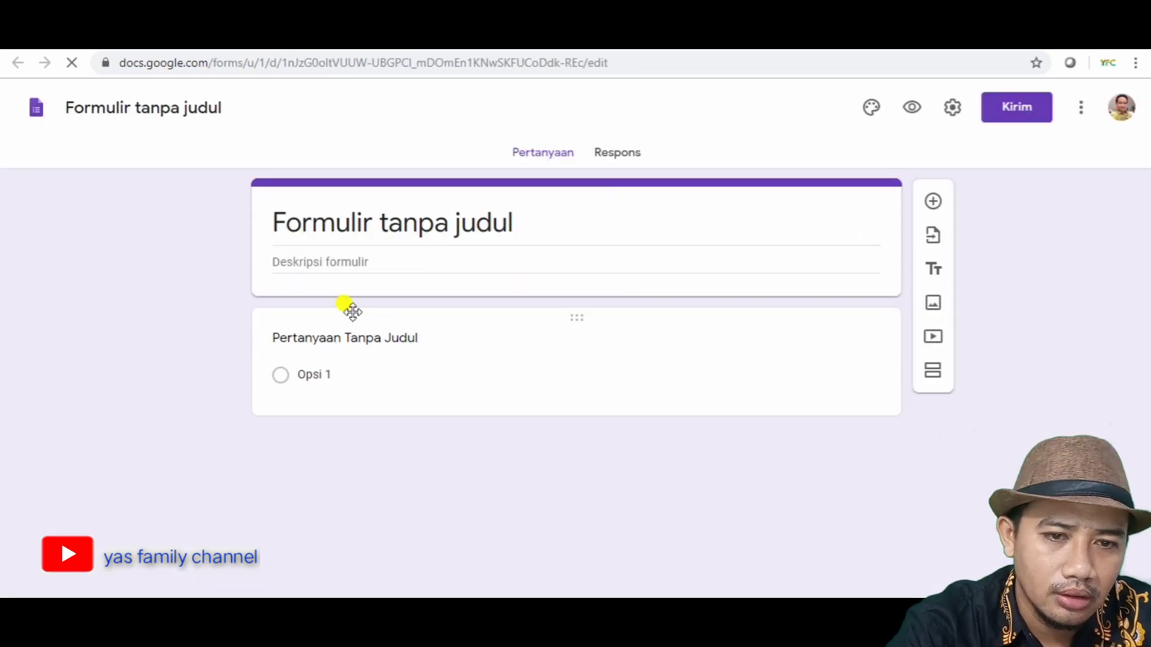
click(332, 224)
text(Peni)
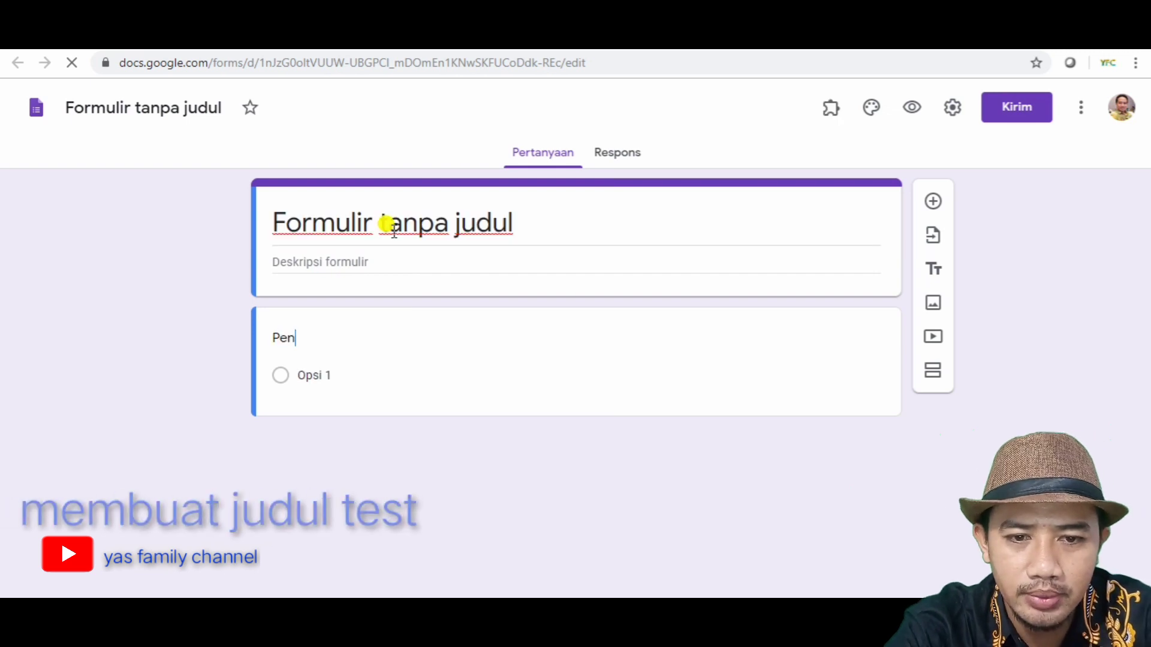
click(393, 233)
text(O)
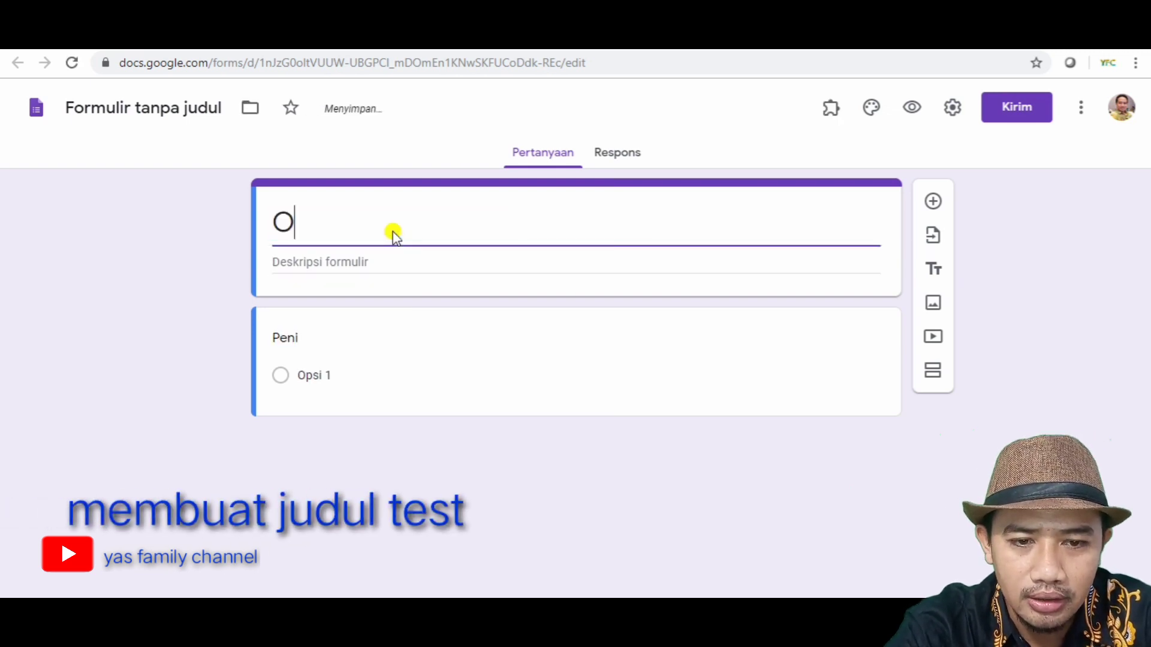
text(ebilaiar Har)
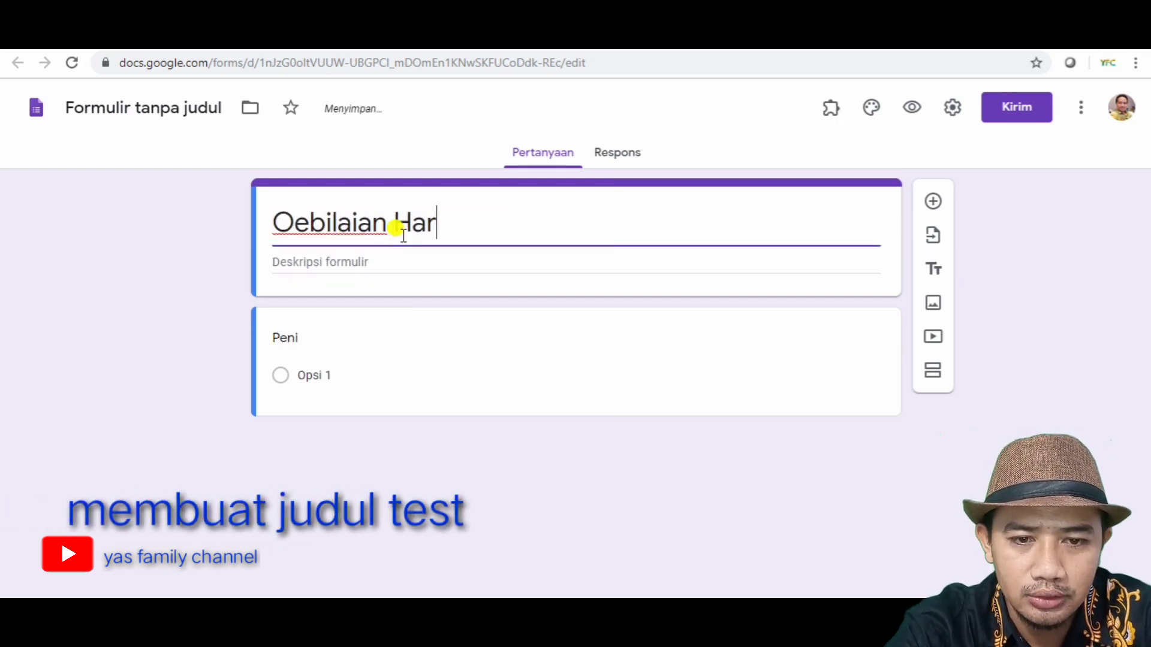
text(ian)
click(403, 233)
key(shift+Right)
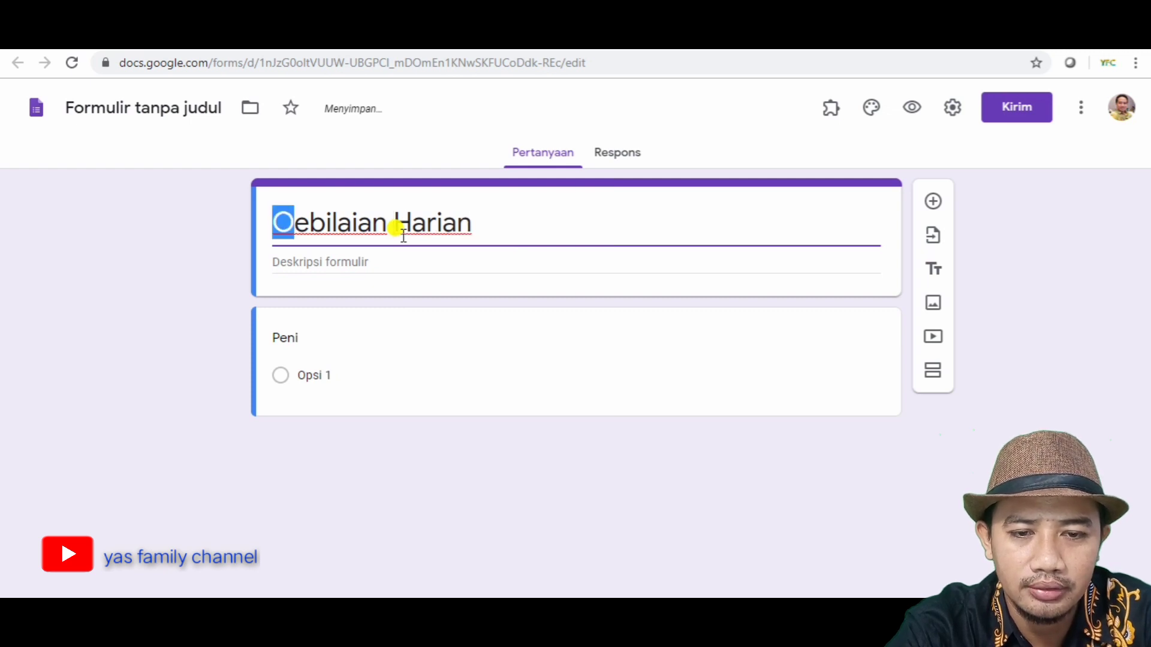
text(P)
key(Right)
key(shift+Right)
text(n)
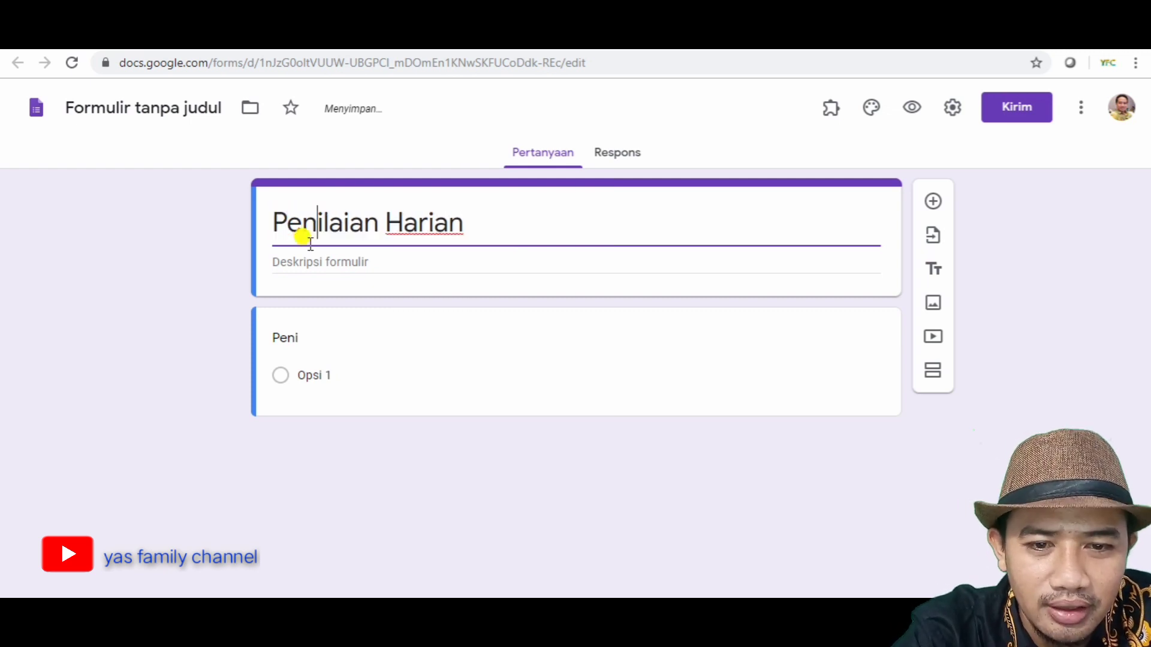
- Enter the form description on two lines: "Kerjakan dengan individu" and "pilih jawaban yang paling benar"
click(298, 264)
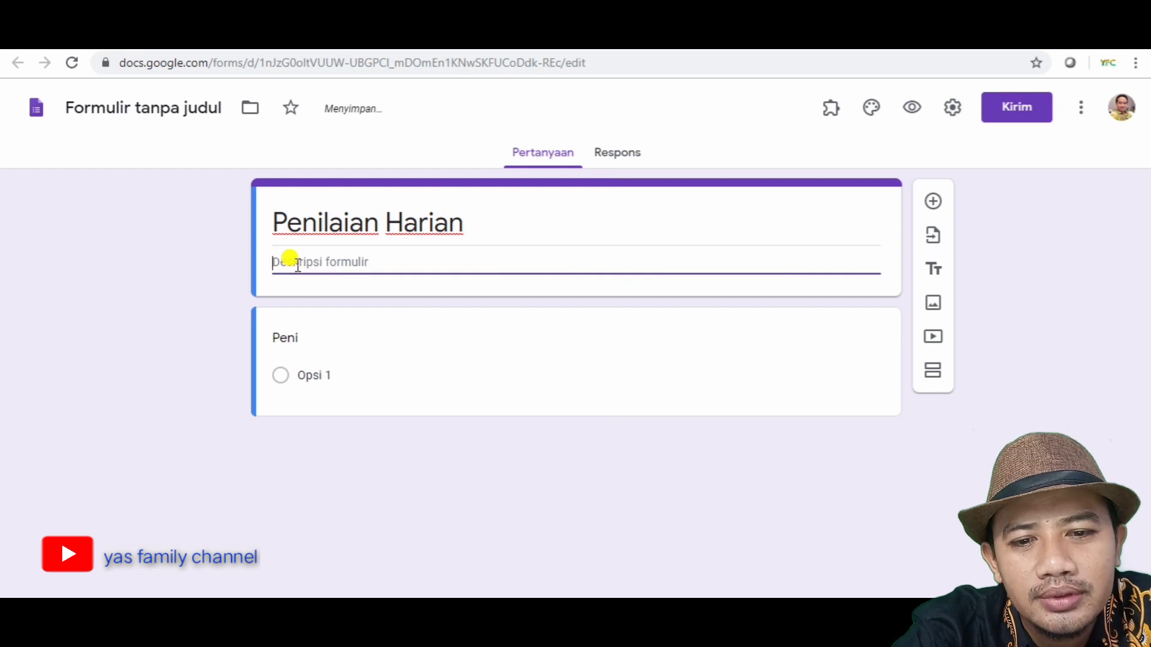
text(Kerjakan )
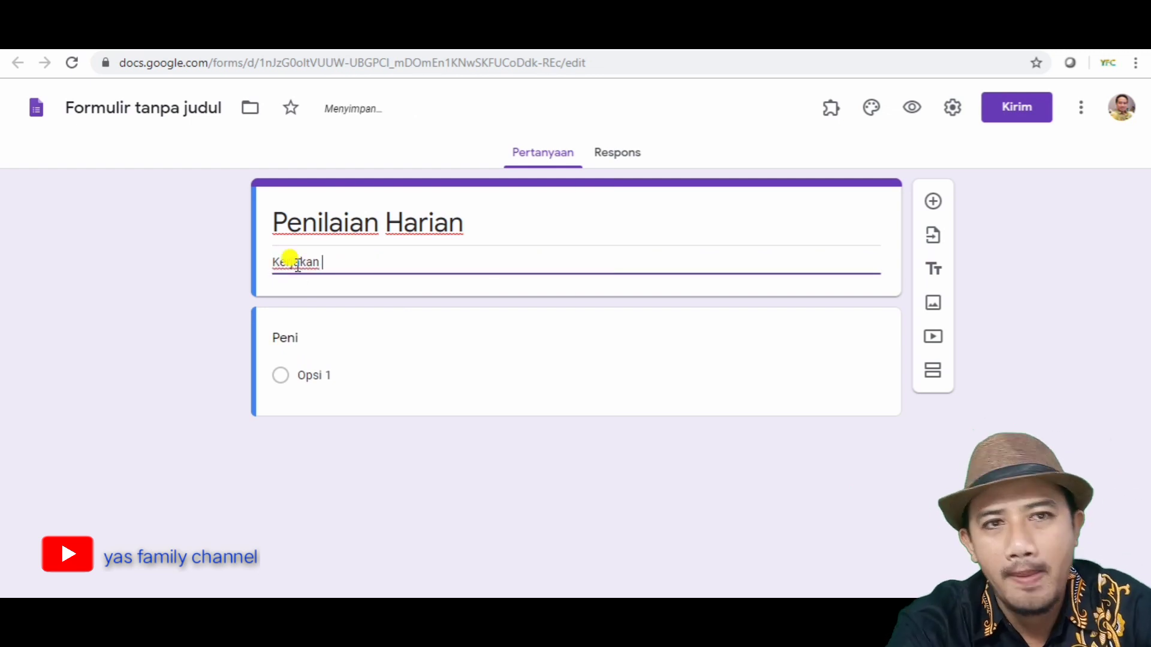
text(dengan indi)
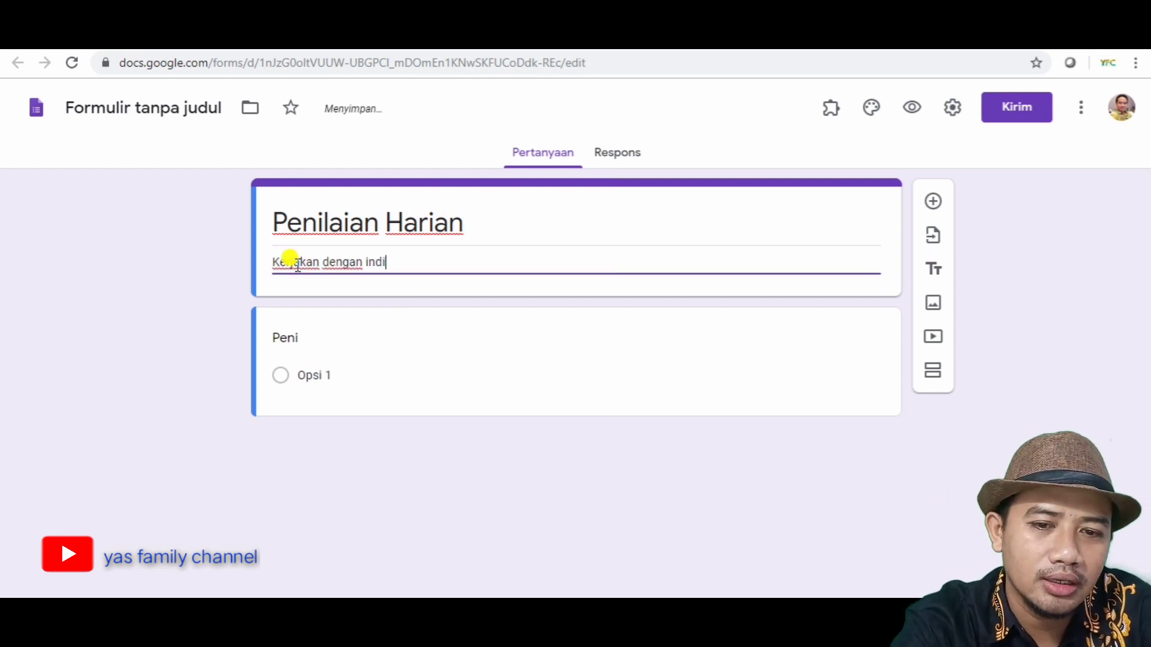
text(vidu)
key(Return)
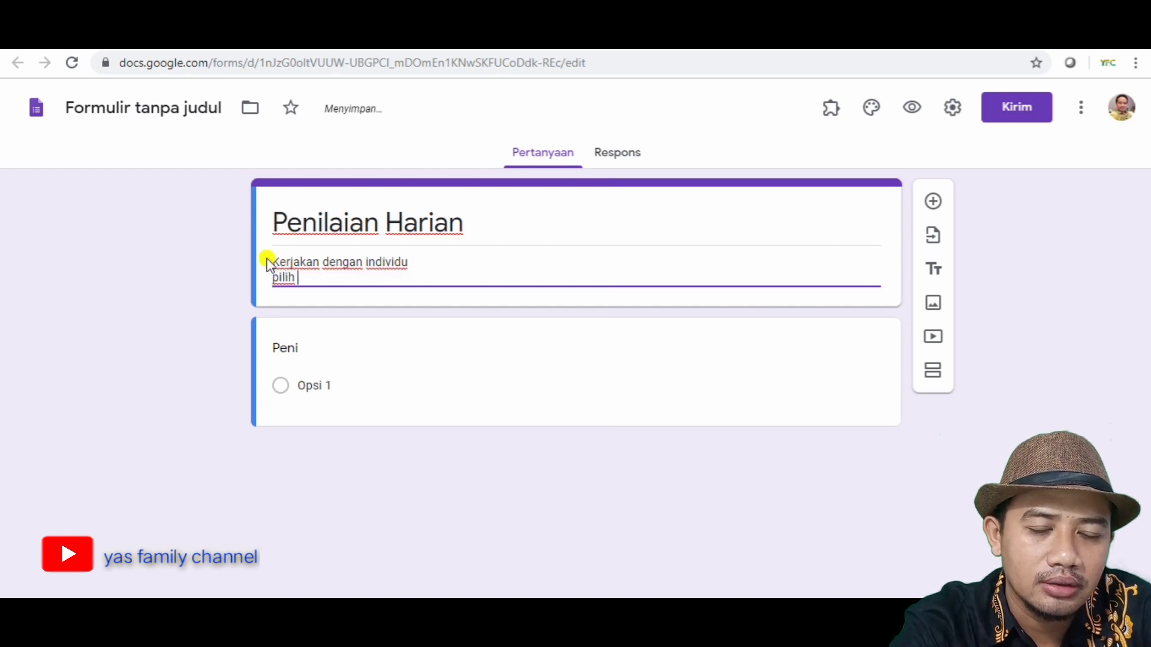
text(pilih jawaban yang paling benar)
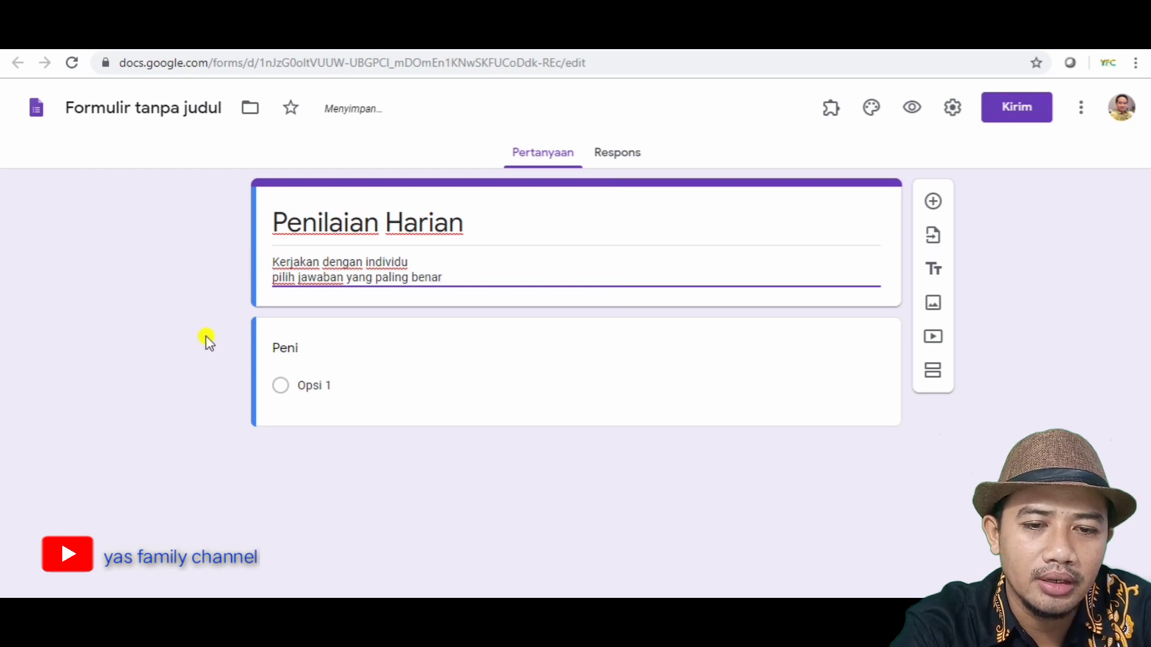
- Title the first question "Nama Lengkap", keep it as a short-answer question (Jawaban singkat) and make it required
click(286, 346)
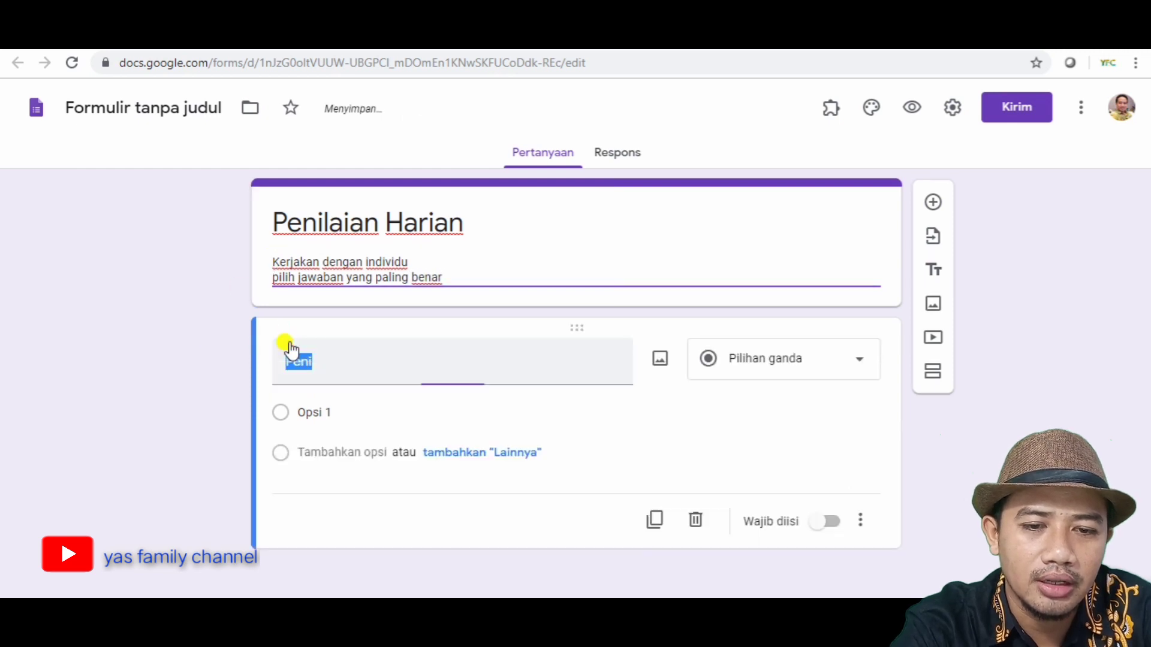
text(Nam)
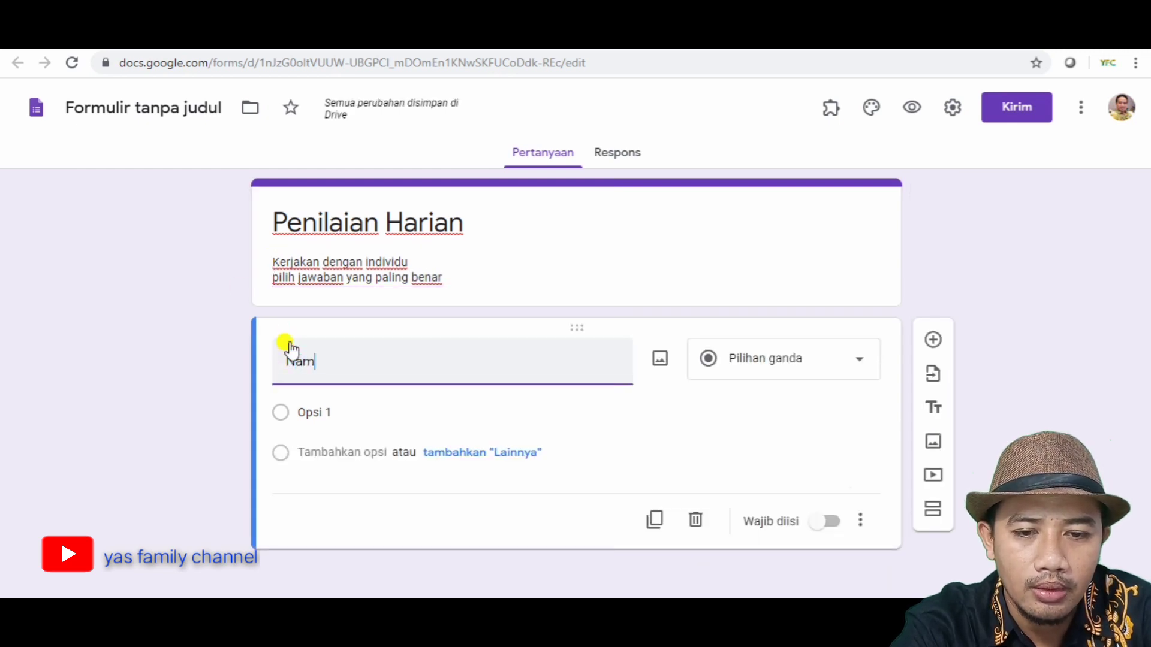
text(a Lengkap)
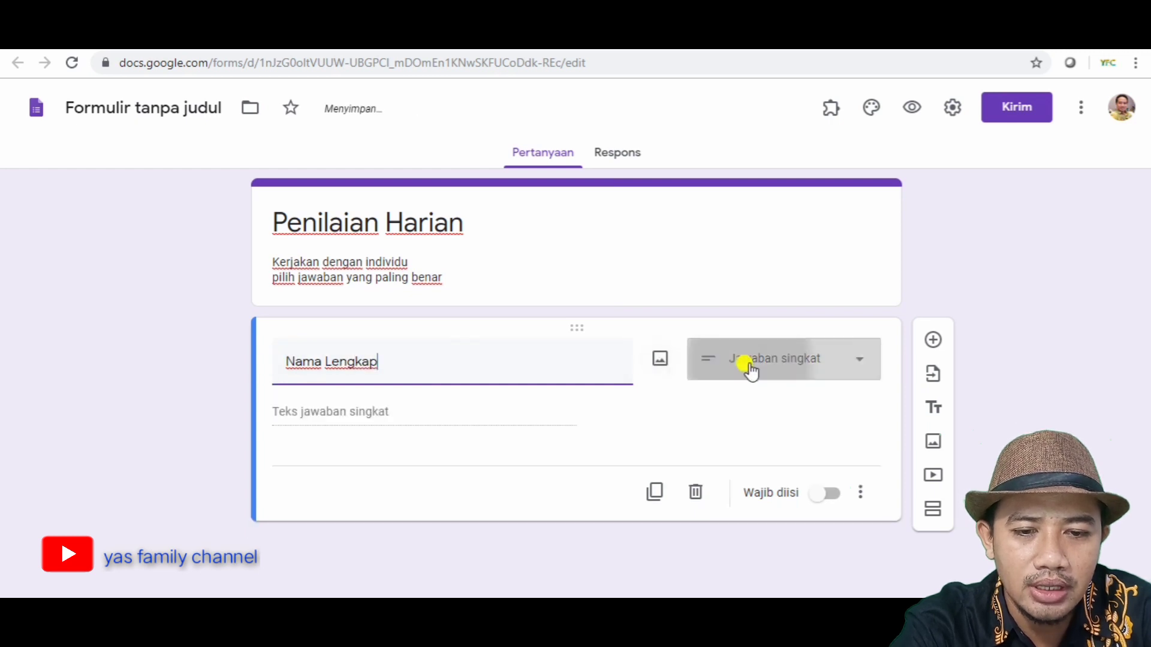
click(745, 364)
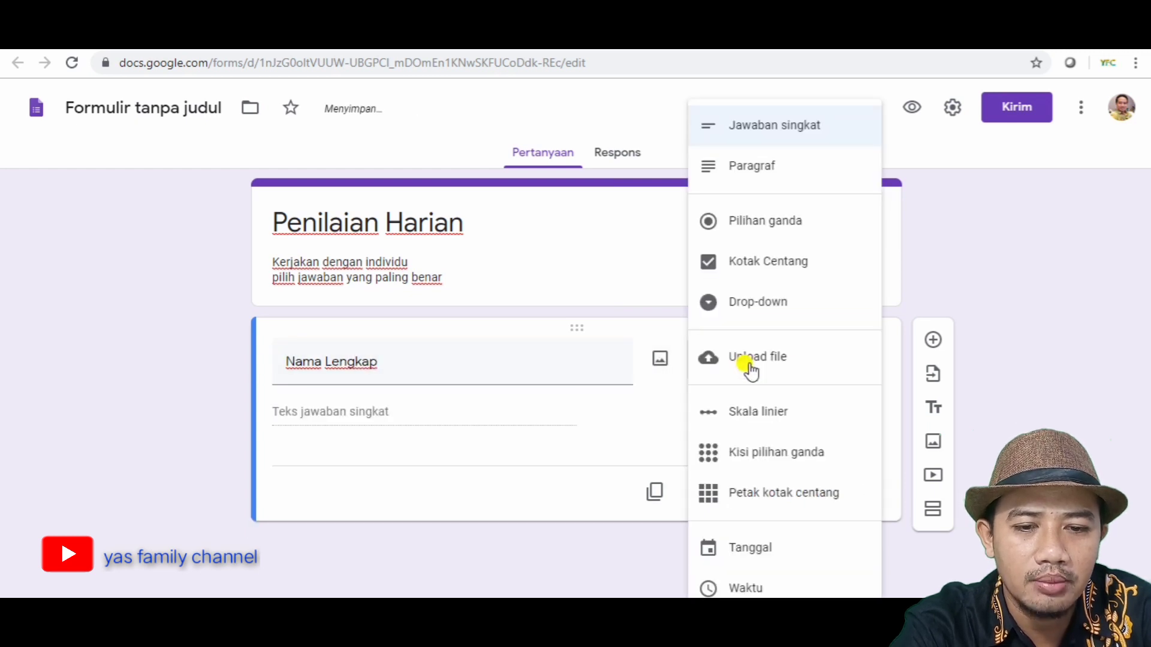
click(567, 367)
click(831, 494)
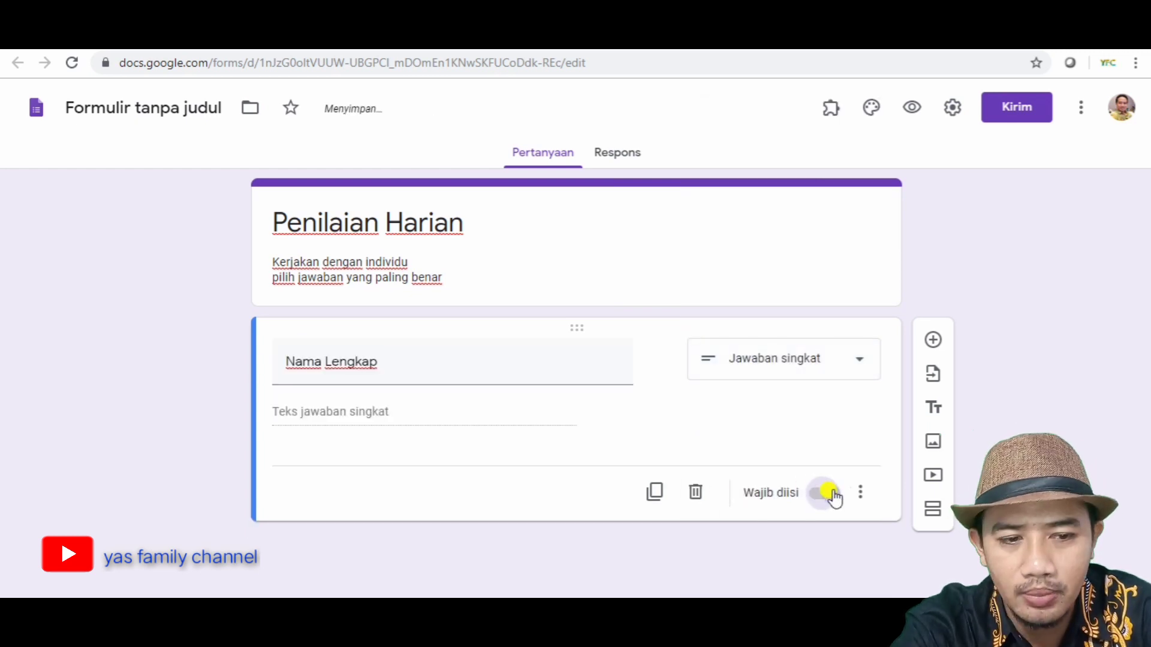
- Duplicate the "Nama Lengkap" question and retitle the copy "Kelas"
click(655, 494)
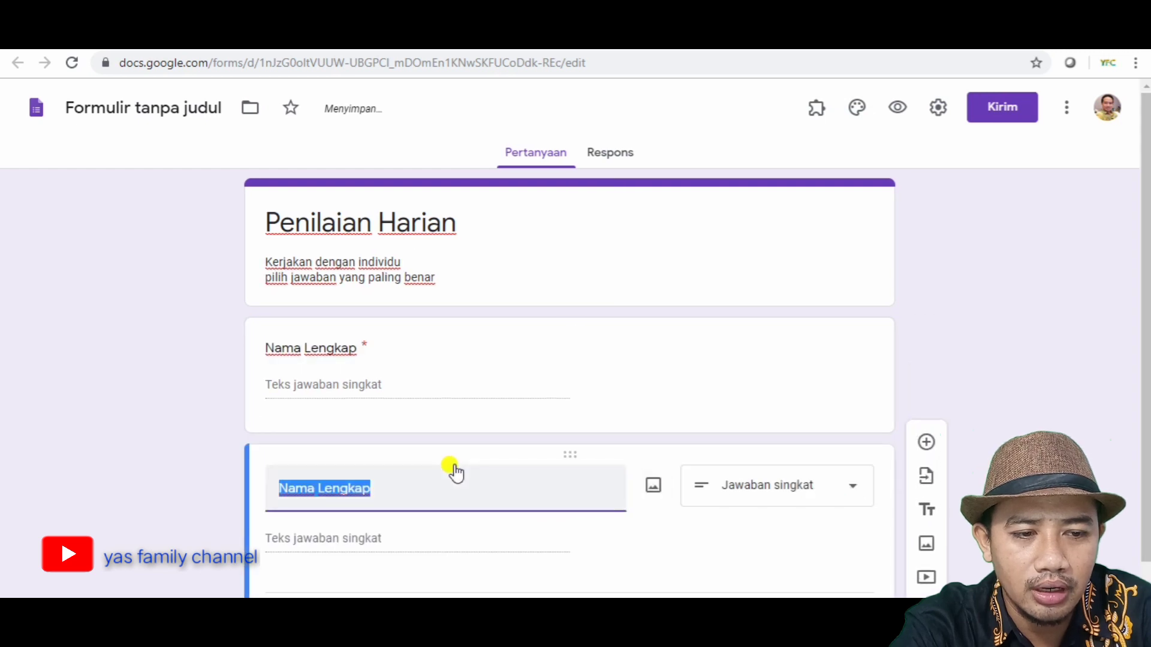
text(No)
key(BackSpace)
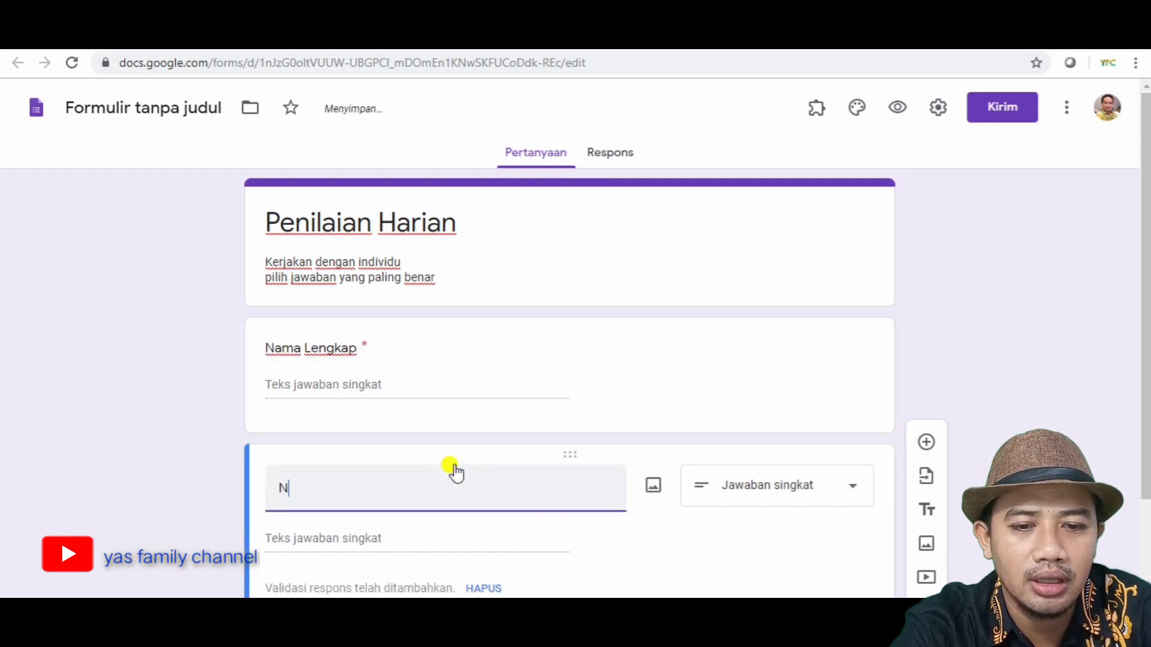
text(Kelas)
key(Delete)
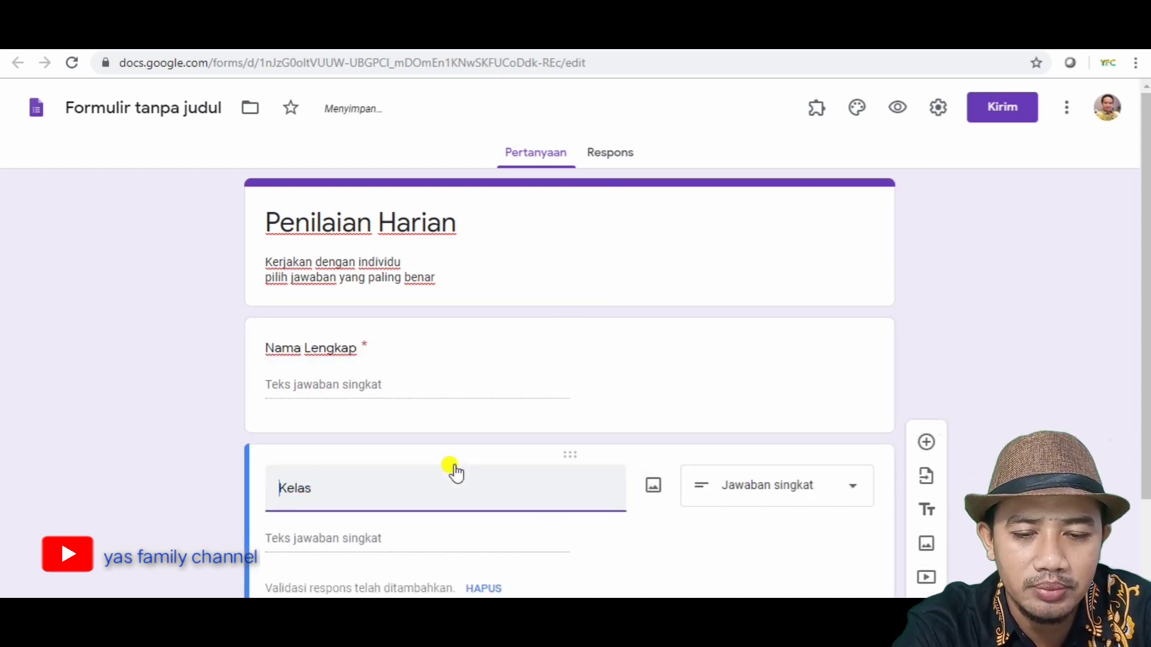
- Duplicate the "Kelas" question and retitle the copy "NO Absen"
scroll(1146, 313, down, 1)
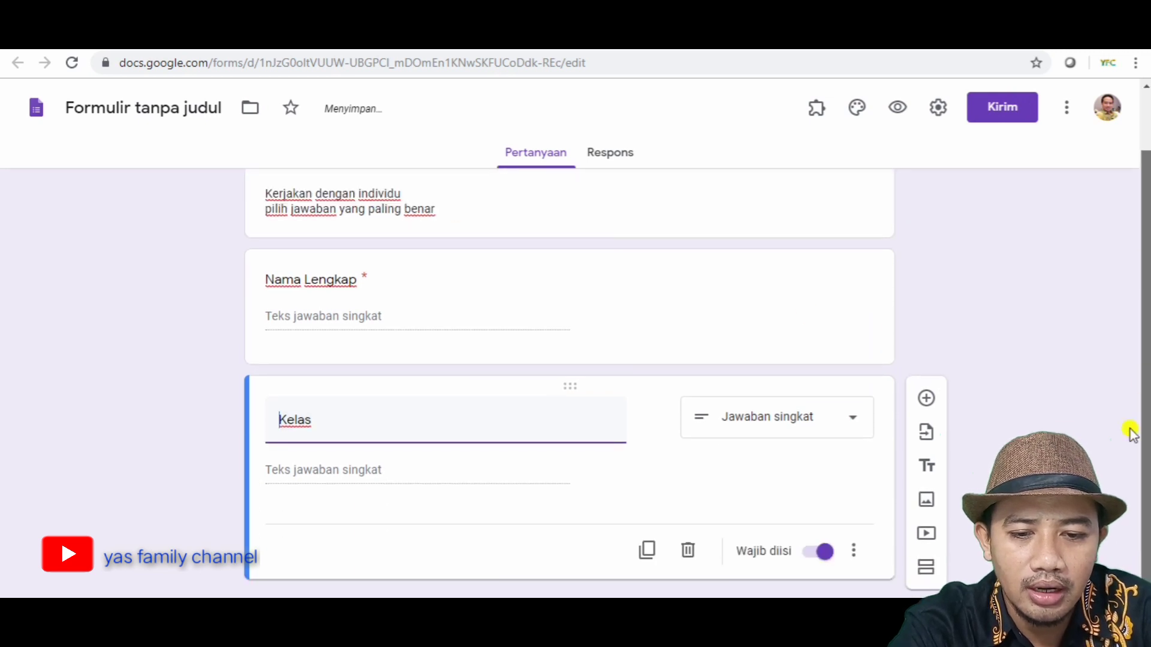
click(646, 550)
text(NO)
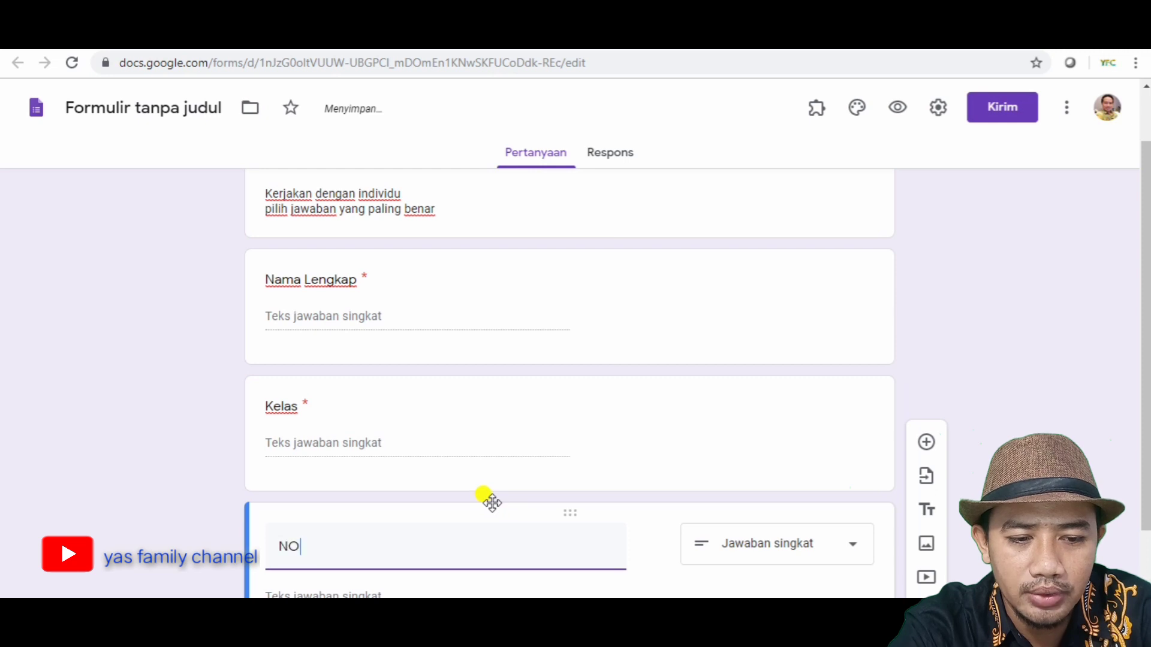
text( Absen)
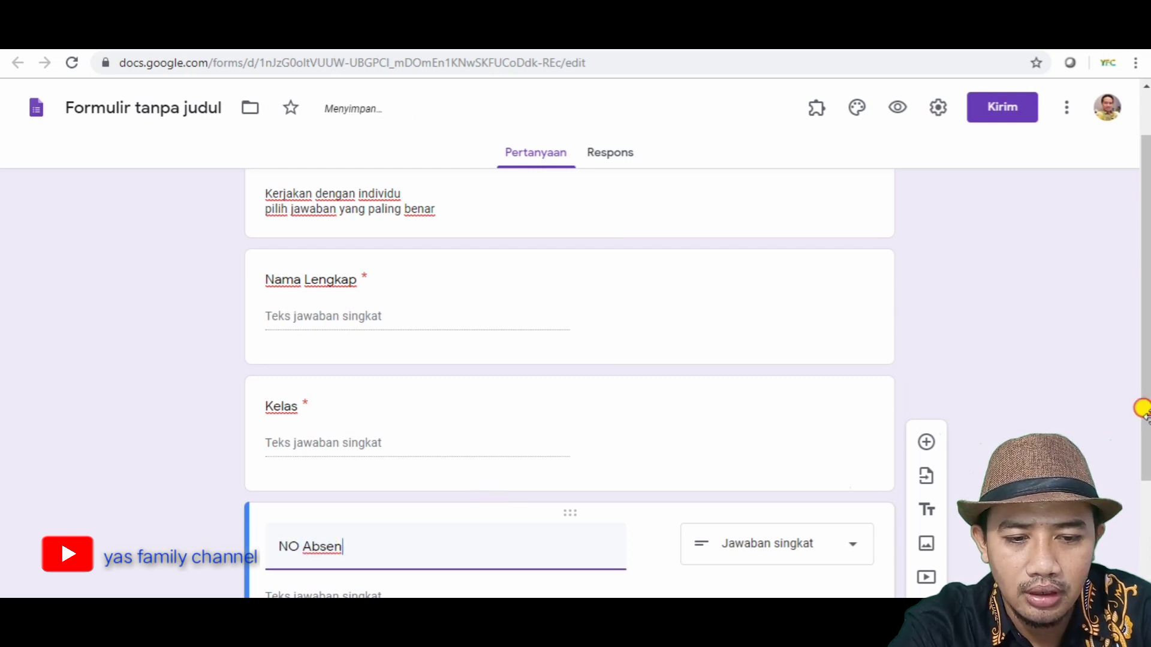
- Add a new section after the "NO Absen" question and title it "Soal"
scroll(1142, 359, down, 3)
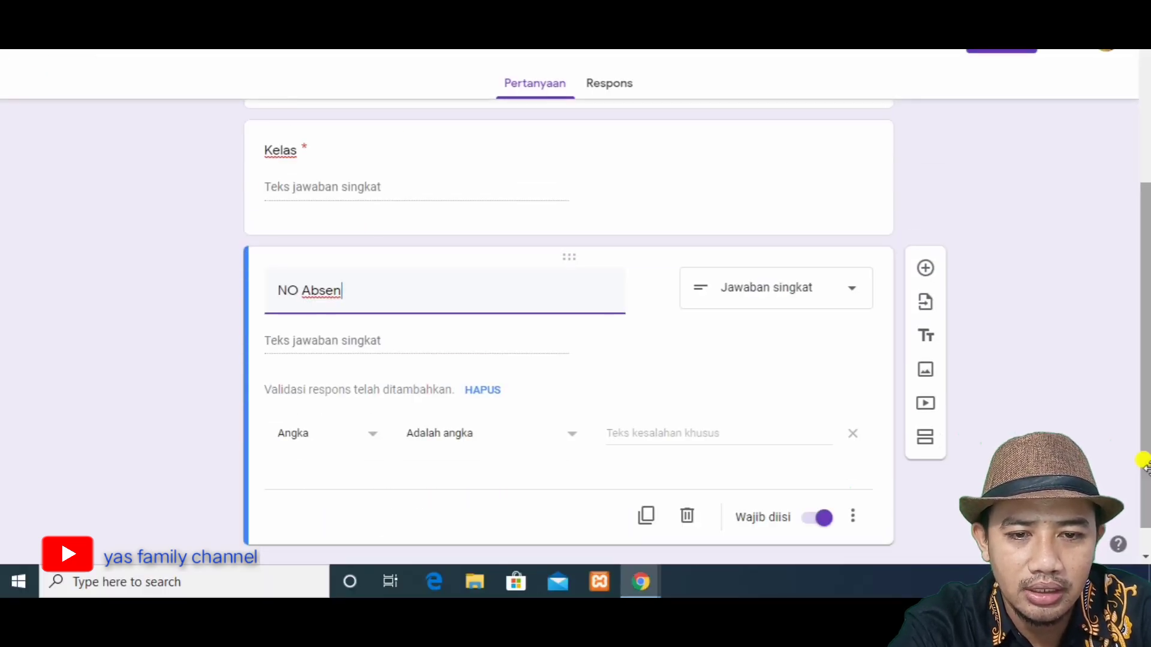
click(927, 437)
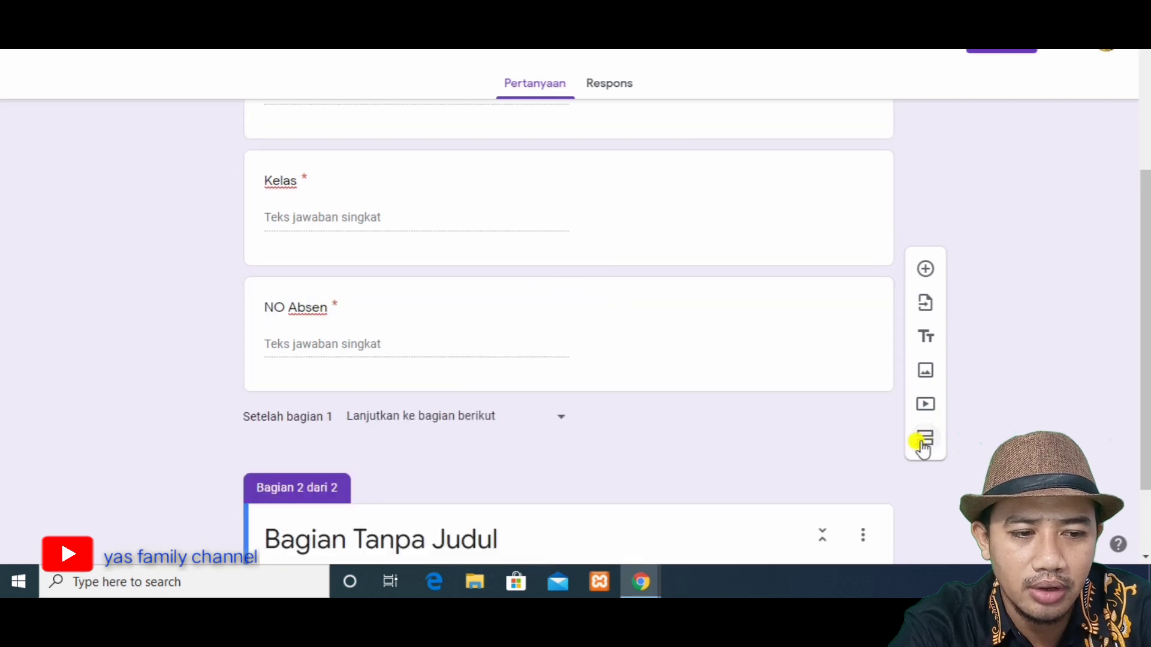
click(347, 530)
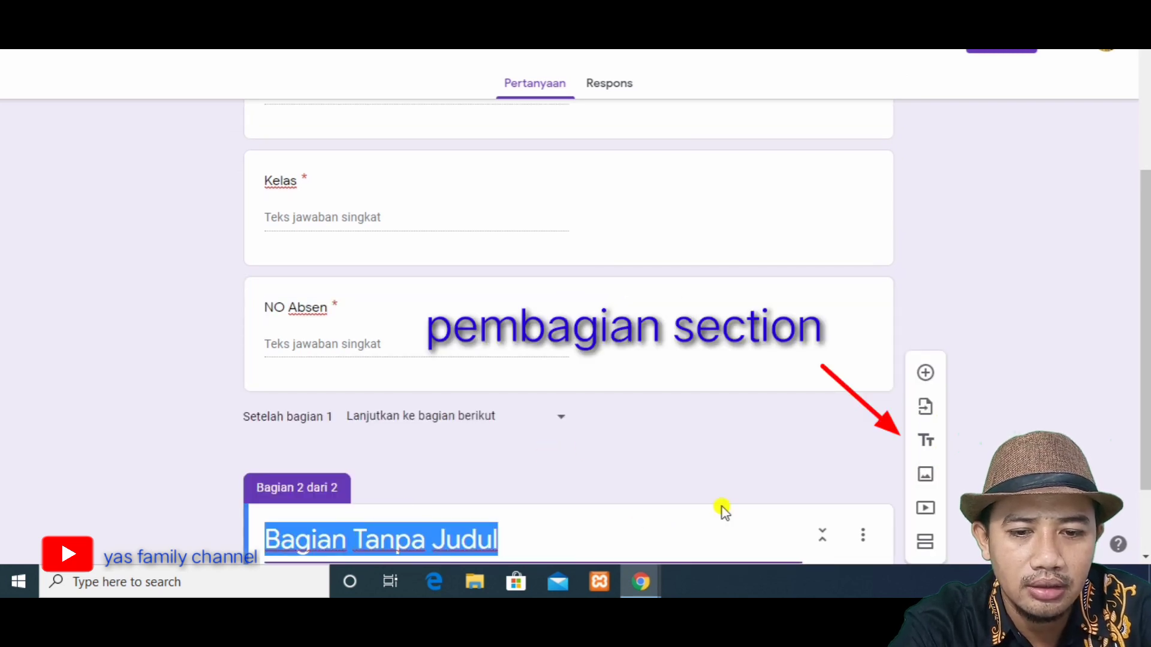
text(Soal)
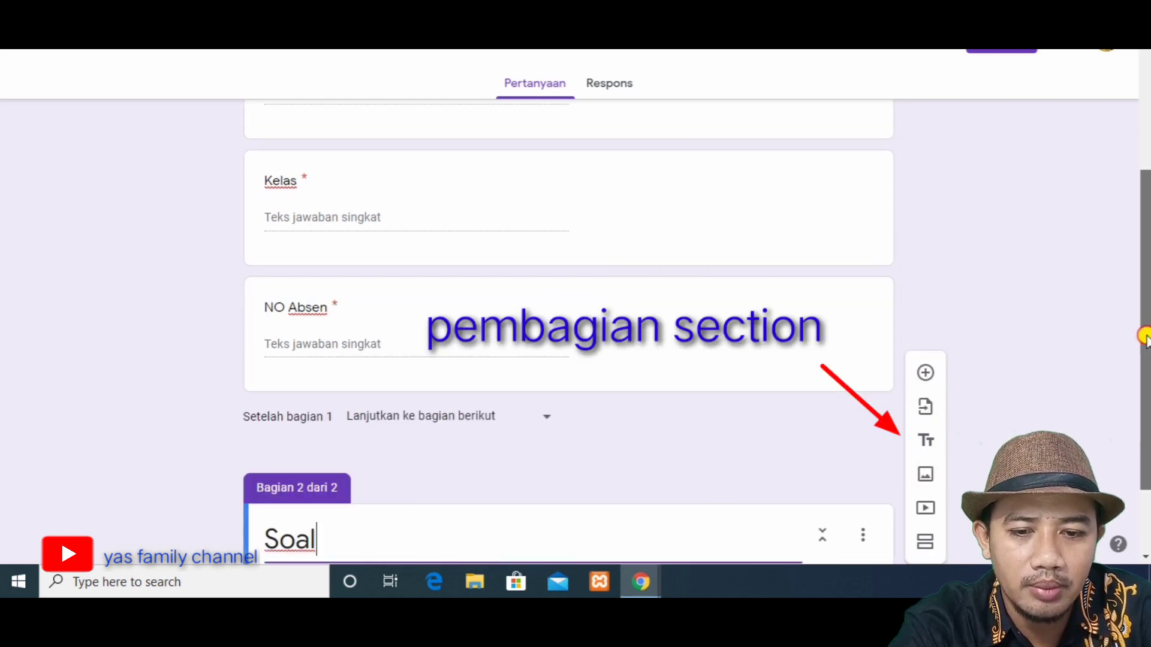
- Add a multiple-choice question to the "Soal" section reading "Pisau yang digunakan untuk membuat garnish disebut..."
scroll(1142, 473, down, 2)
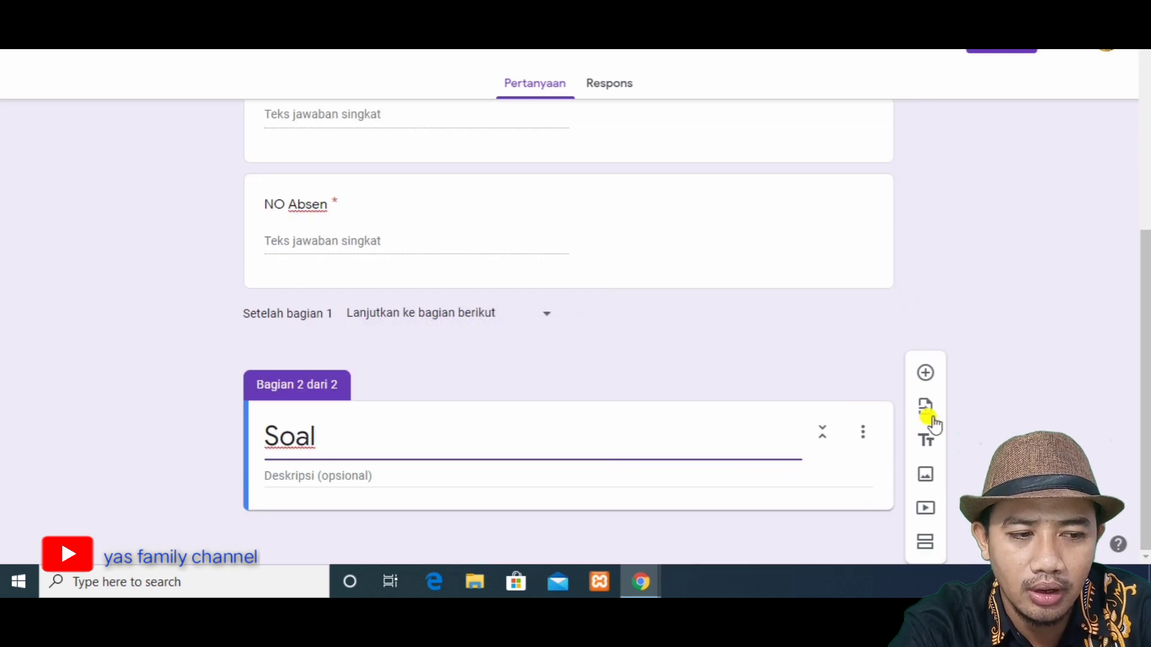
click(925, 379)
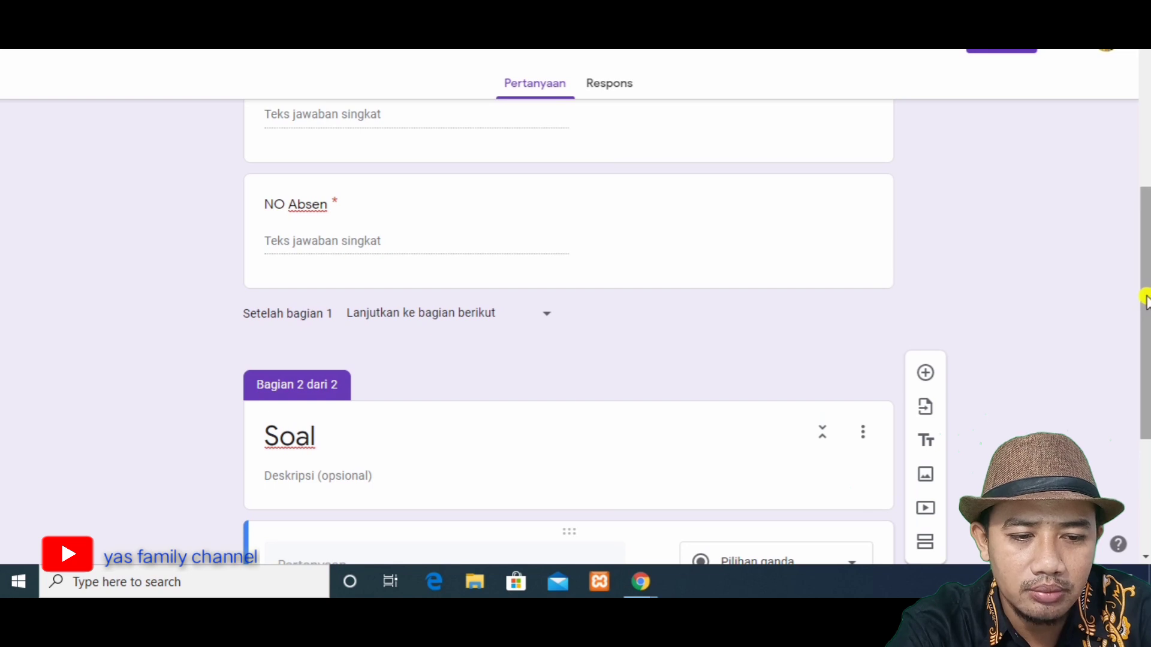
scroll(1145, 300, down, 4)
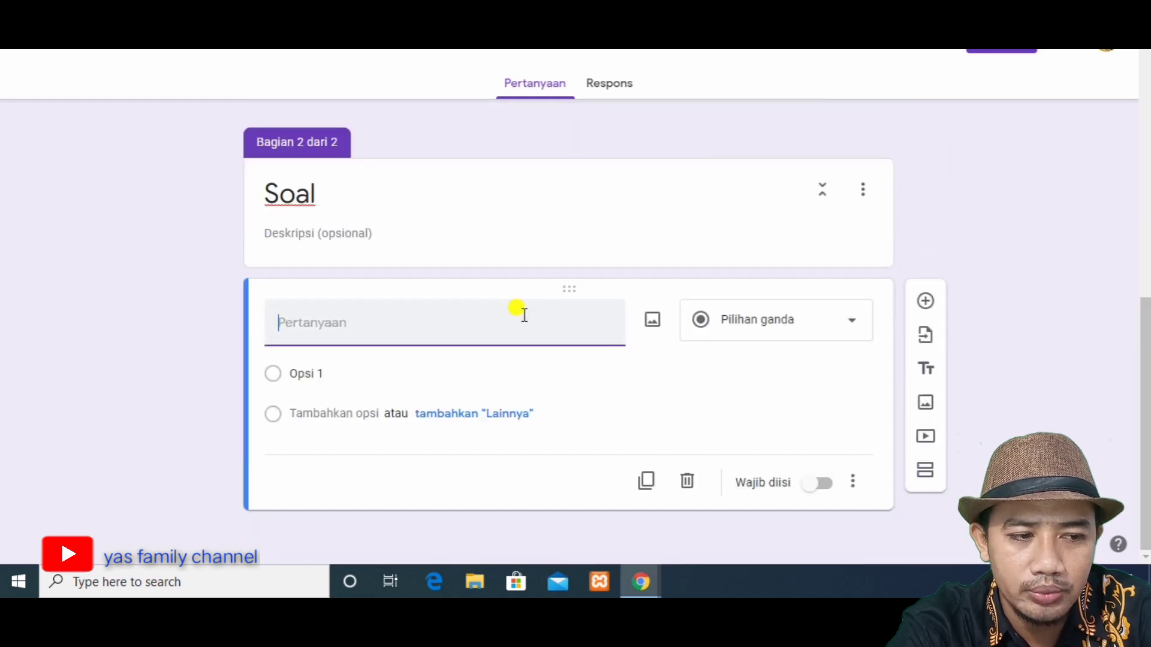
text(Pisau yang digunakan untuk)
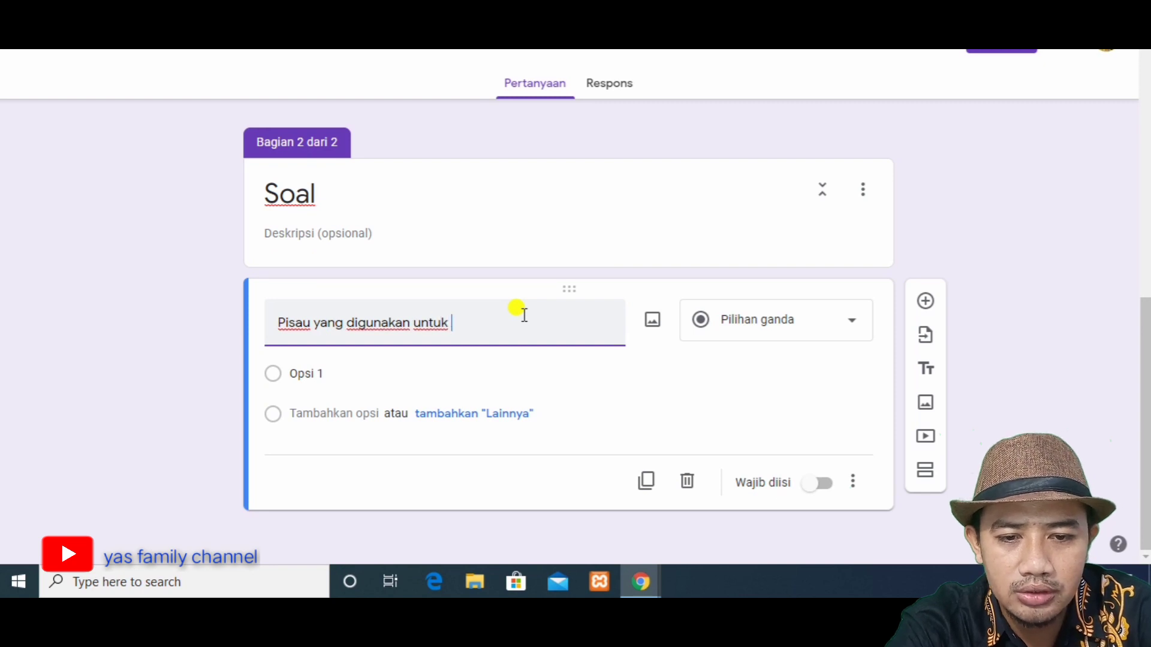
text( membuat garnish )
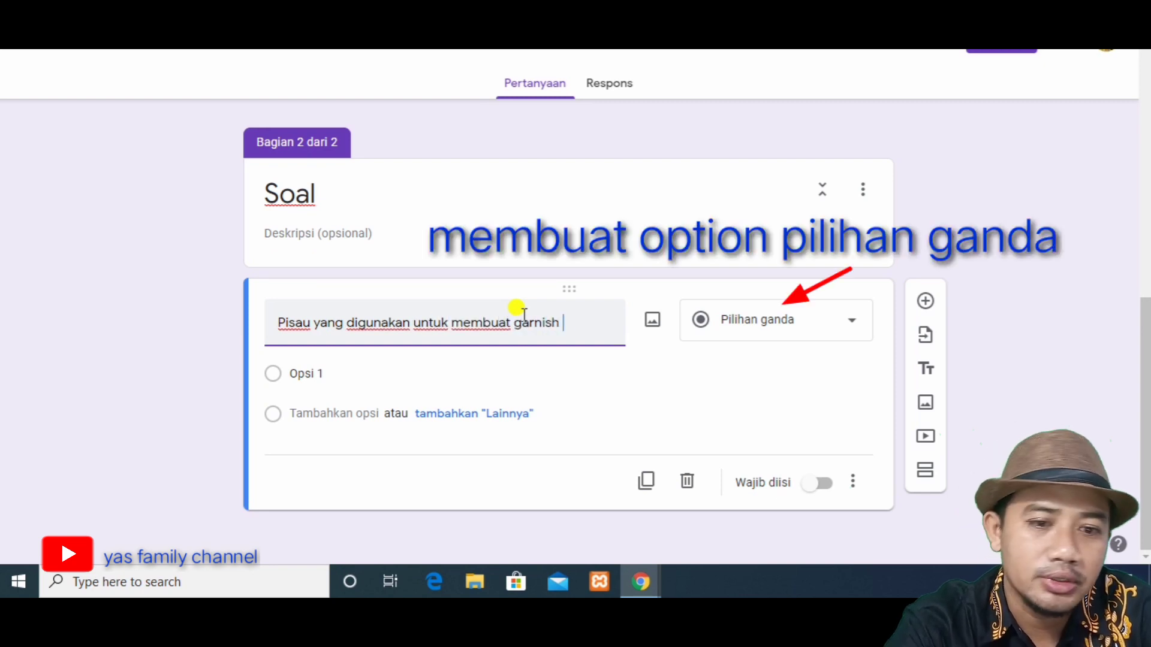
text(disebut)
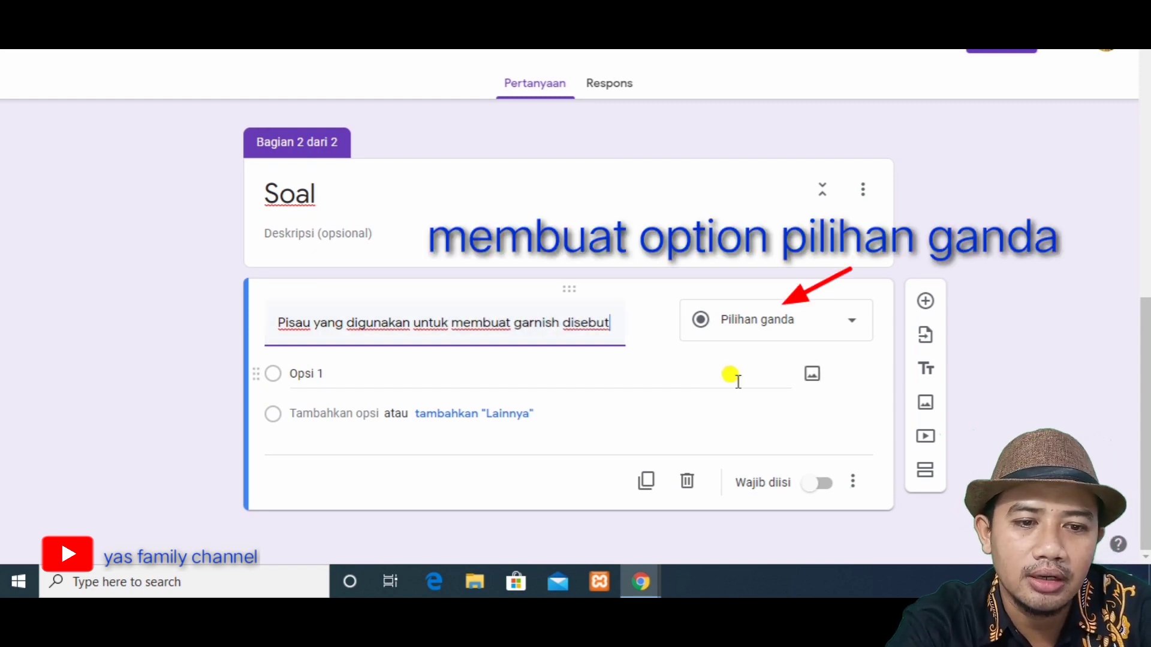
text(...)
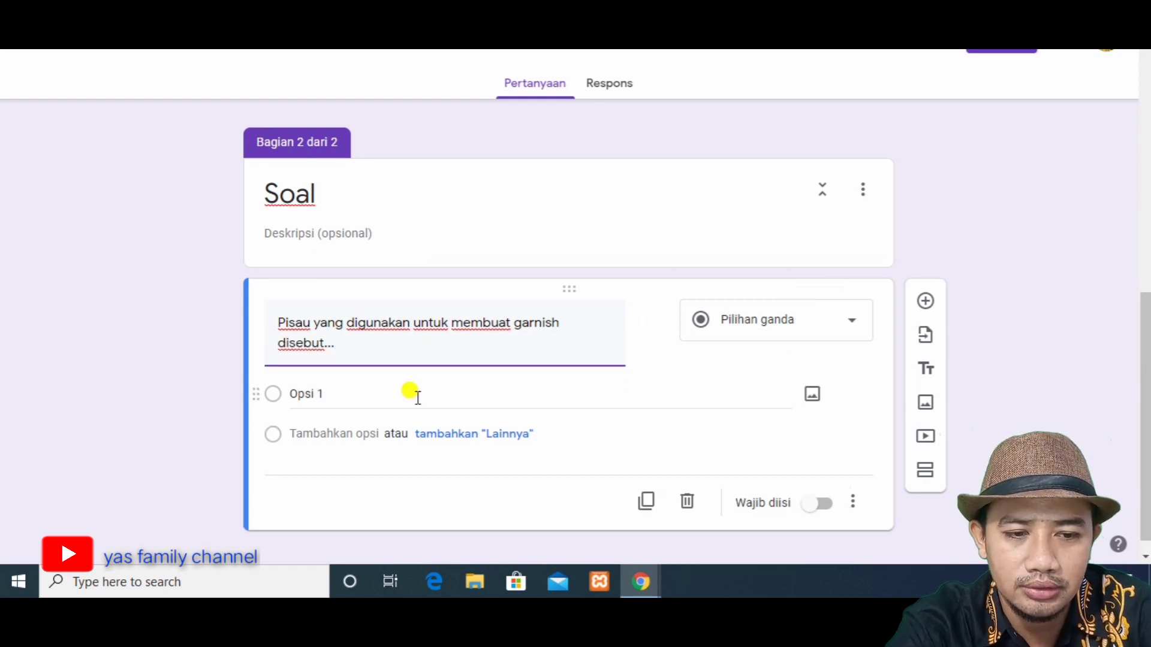
- Give the garnish knife question the options "Karving KNife", "Peeler" and "Vegetable KNife", plus a "Lainnya" choice
click(410, 396)
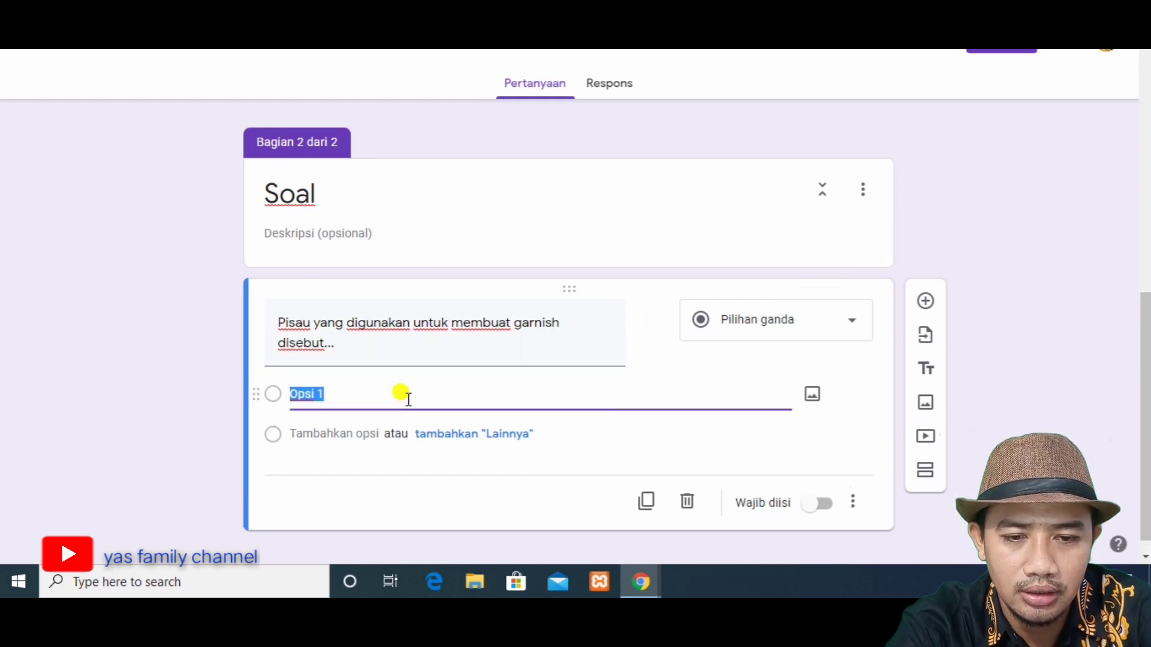
text(Karving KNife)
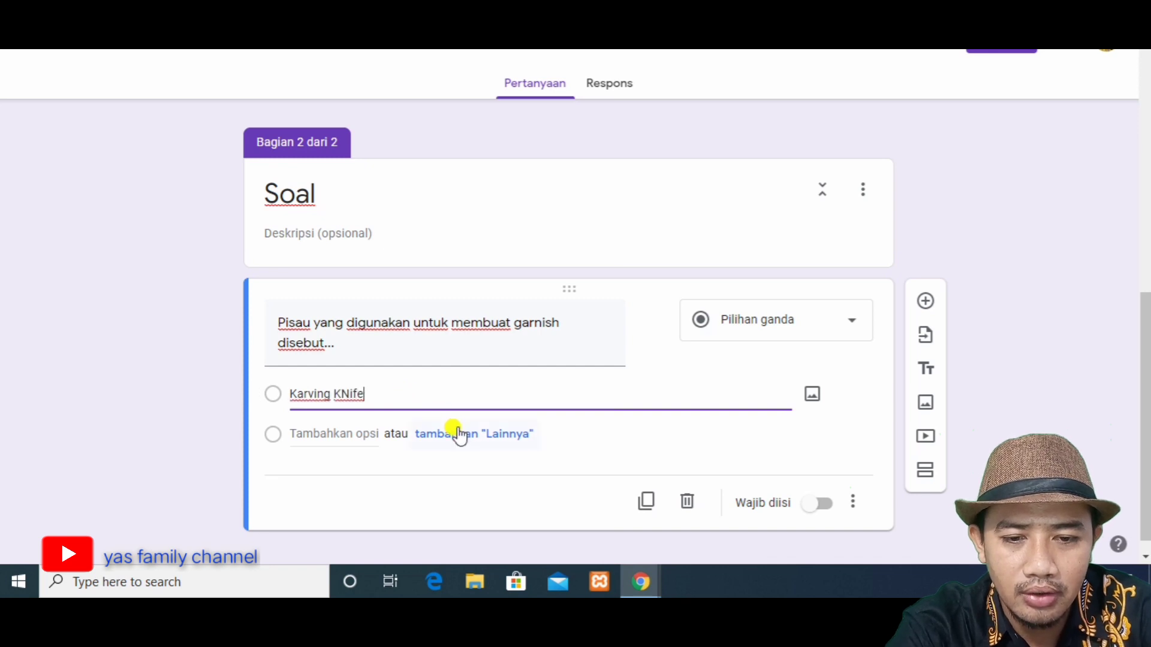
click(457, 434)
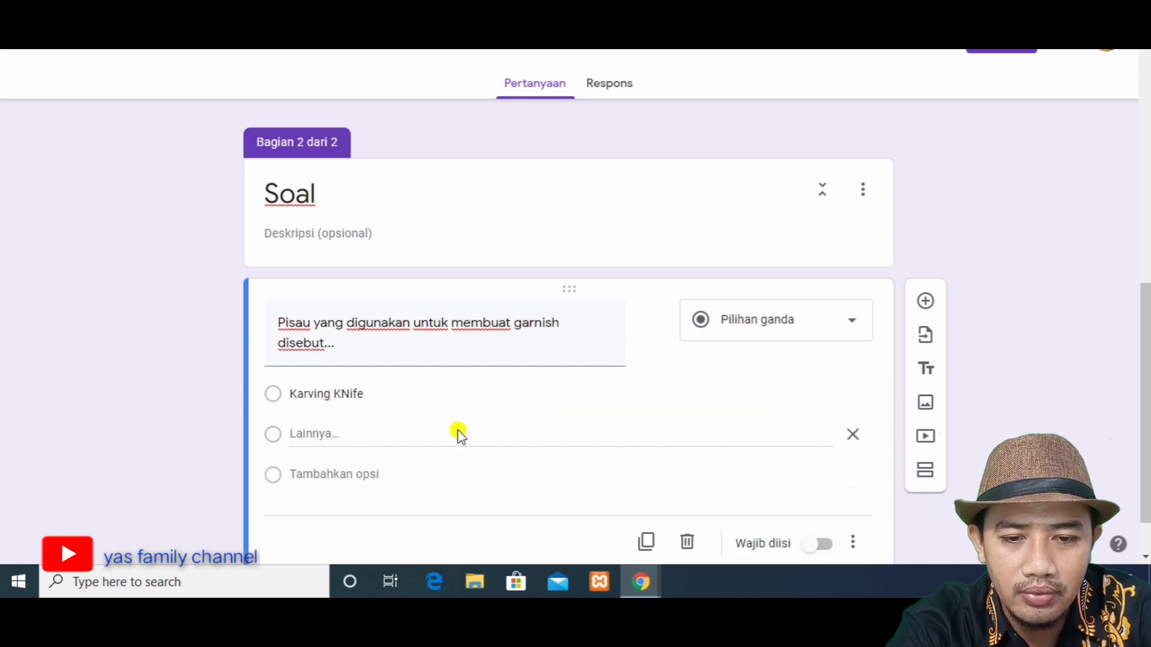
click(329, 473)
text(Peeler)
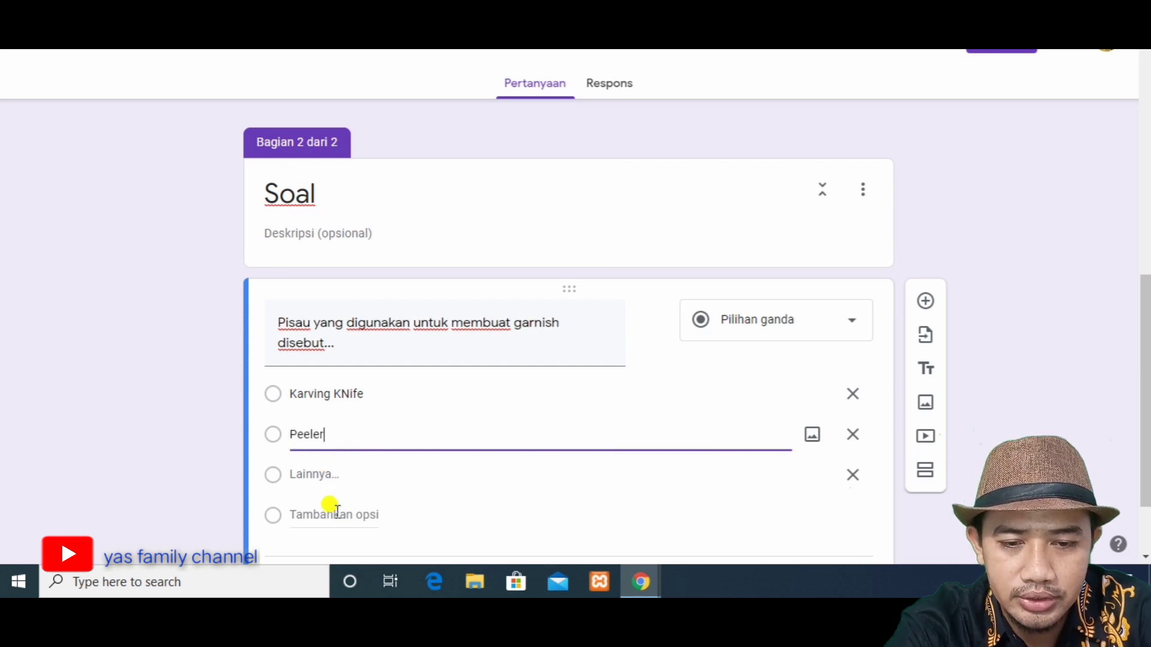
click(335, 514)
text(Vegeta)
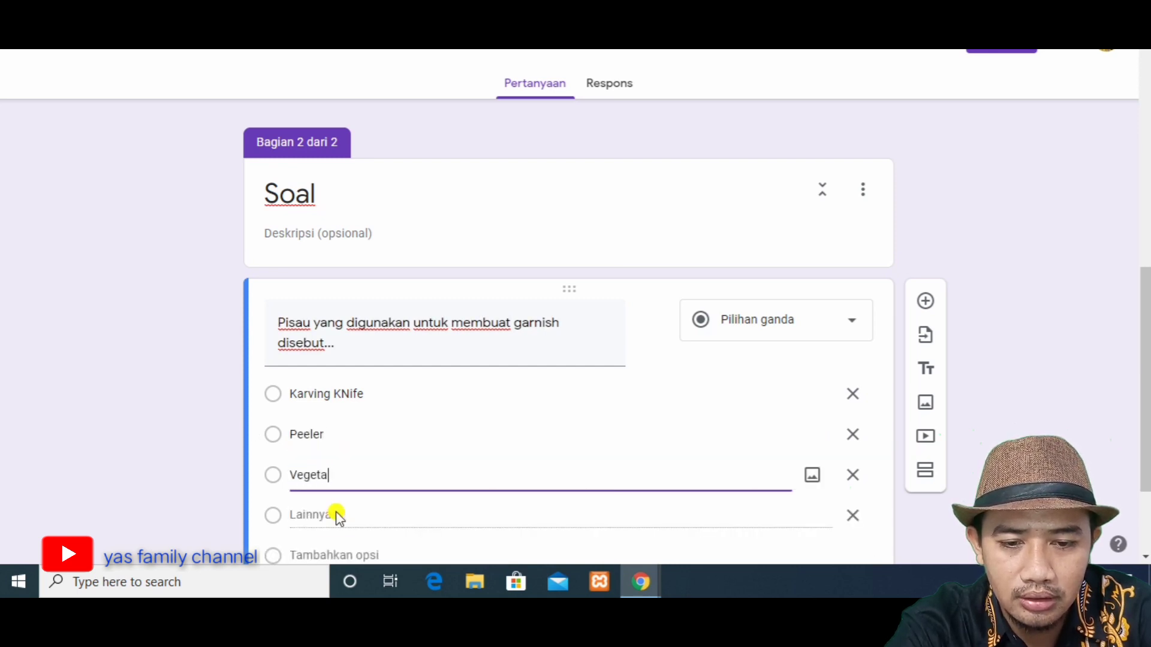
text(ble KNife)
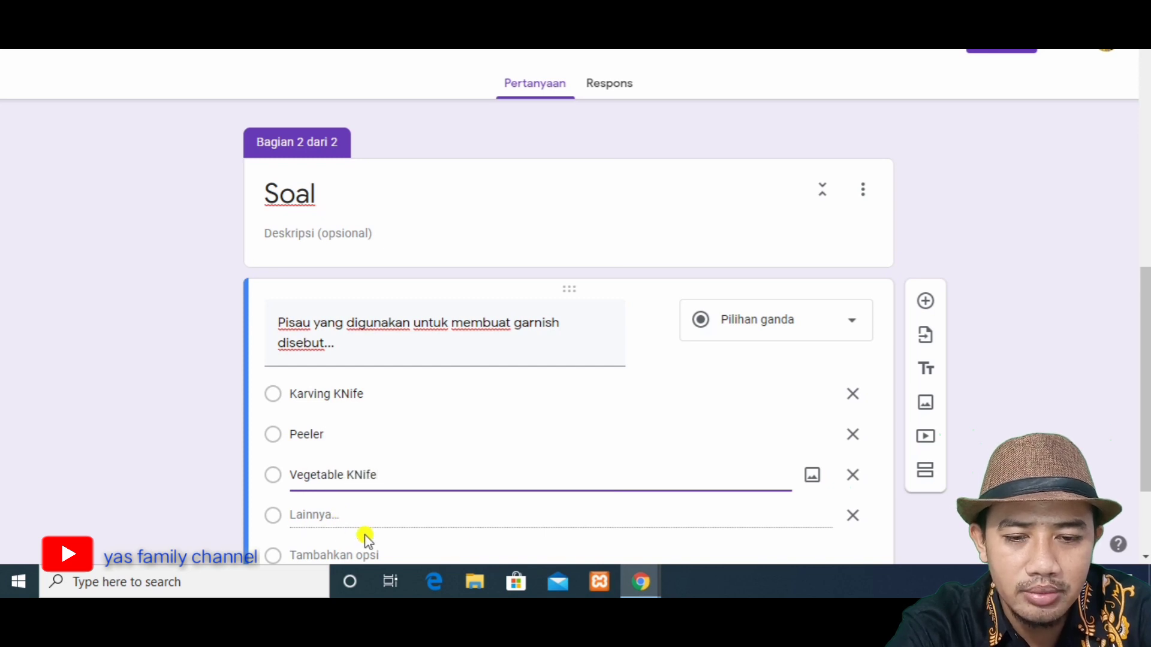
- Add "Clever" and "Strainer" as the fourth and fifth answer options of the garnish knife question
click(1142, 354)
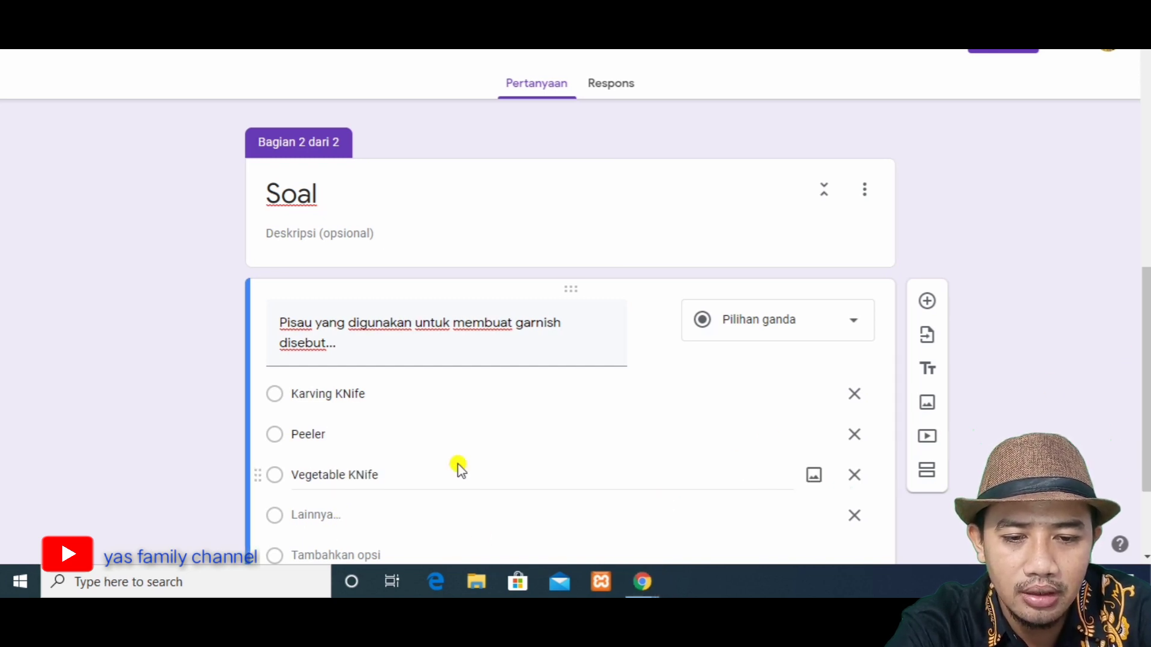
click(316, 554)
text(Clever)
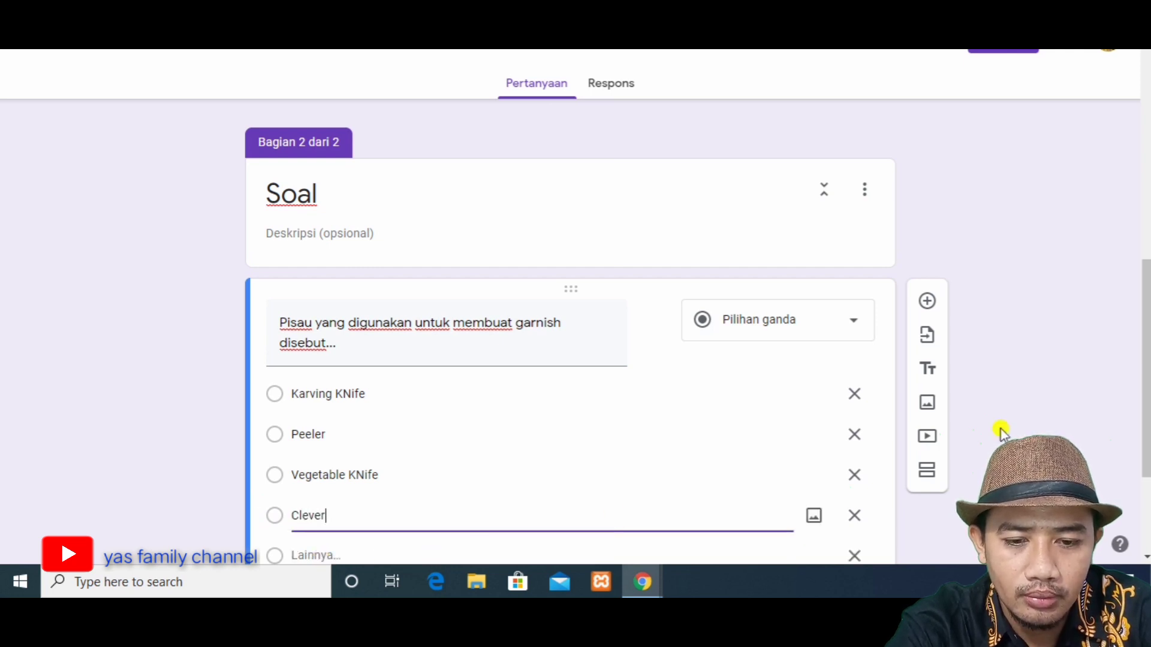
click(1144, 429)
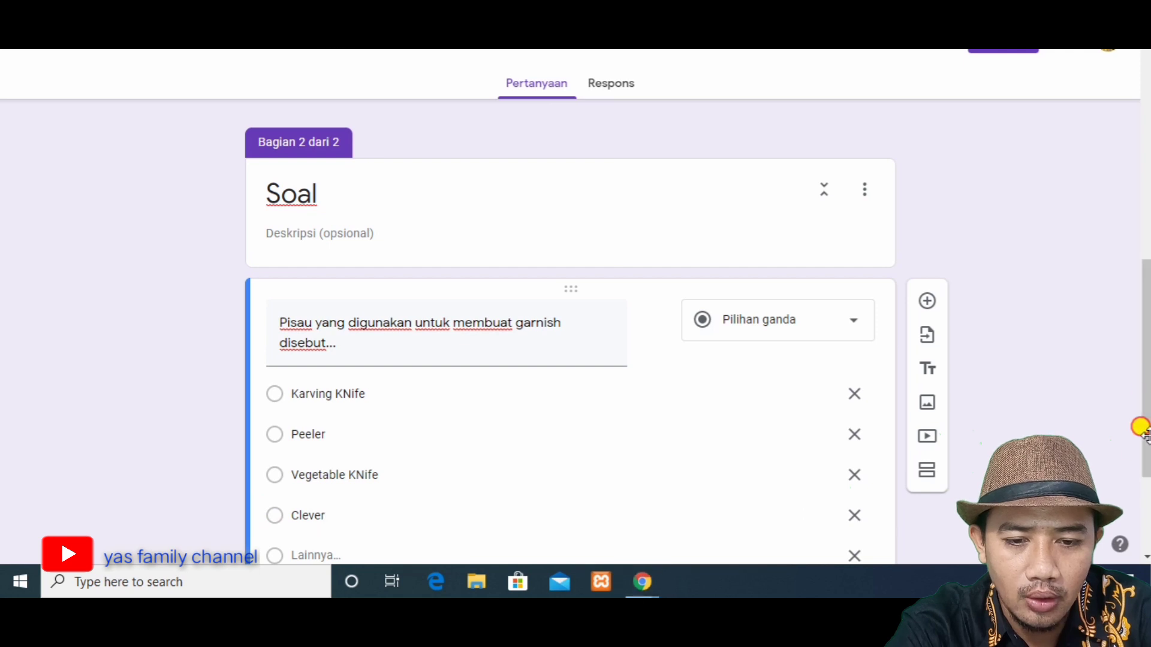
click(304, 560)
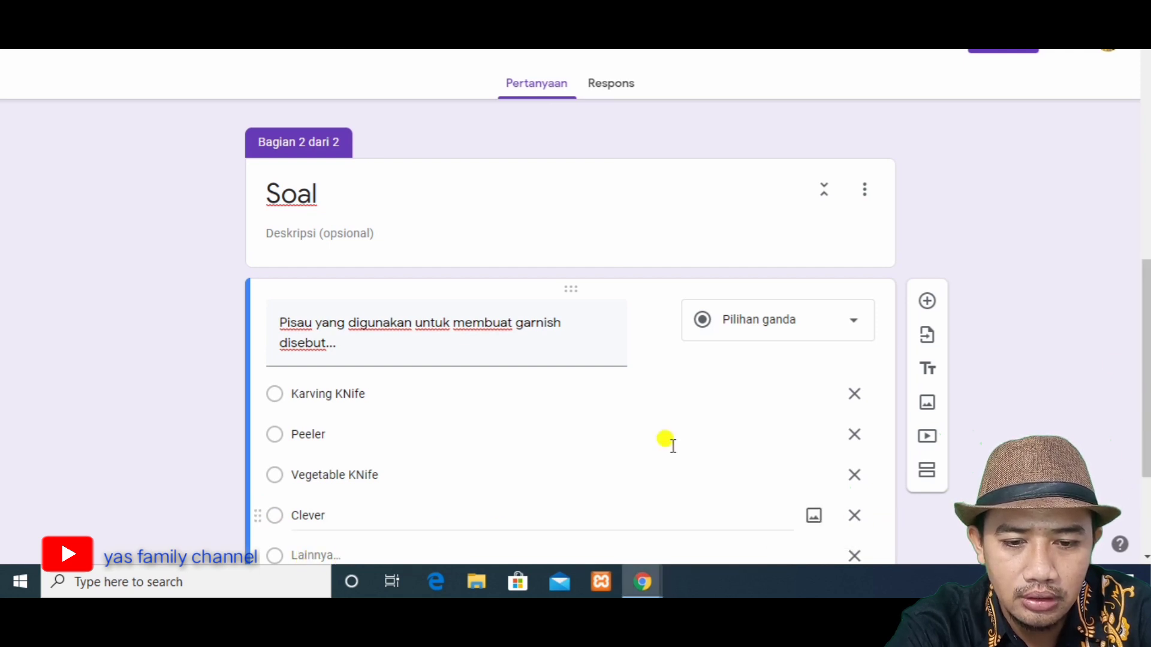
drag(1144, 349, 1145, 414)
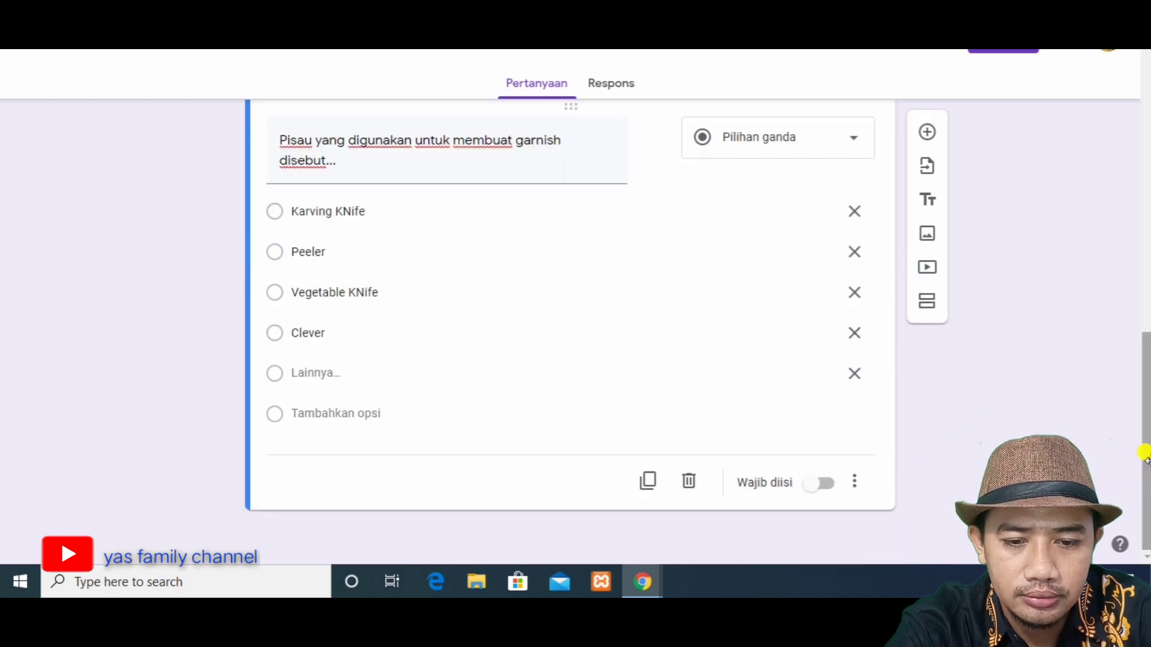
click(342, 407)
text(S)
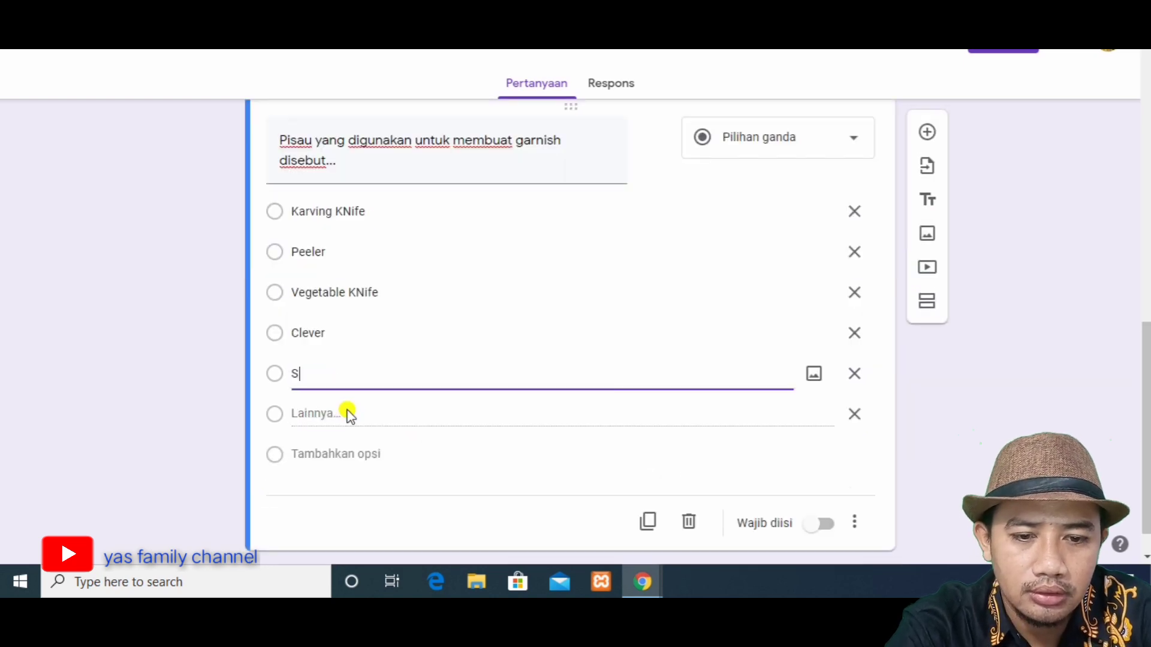
text(trainer)
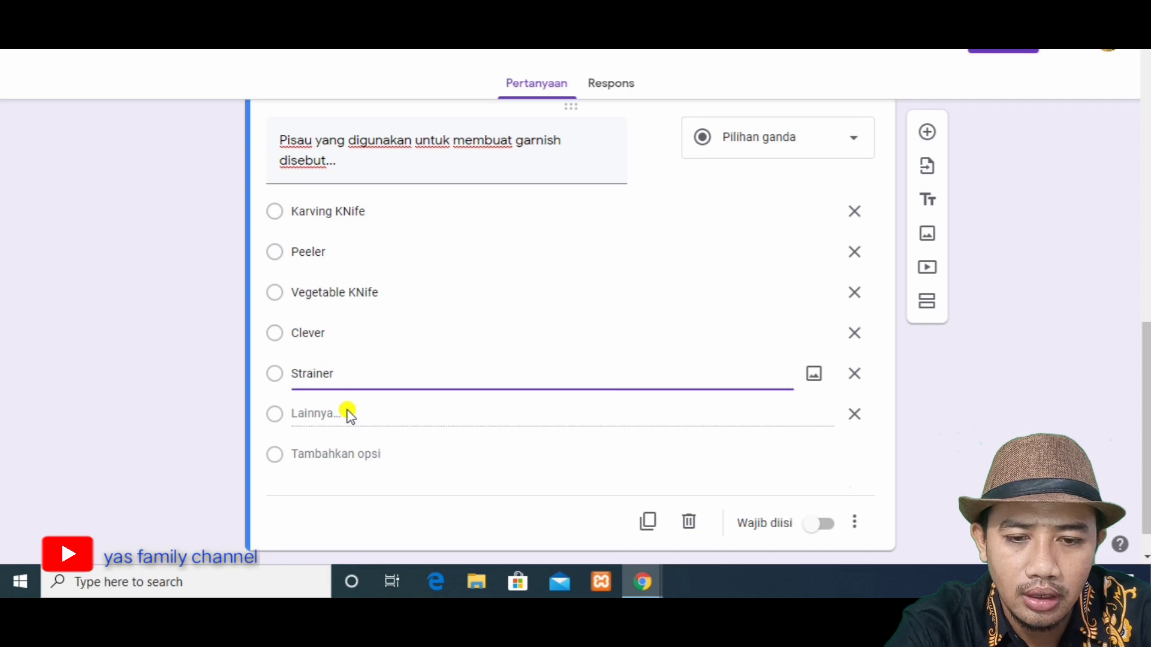
- Remove the "Lainnya" choice from the garnish knife question
click(854, 414)
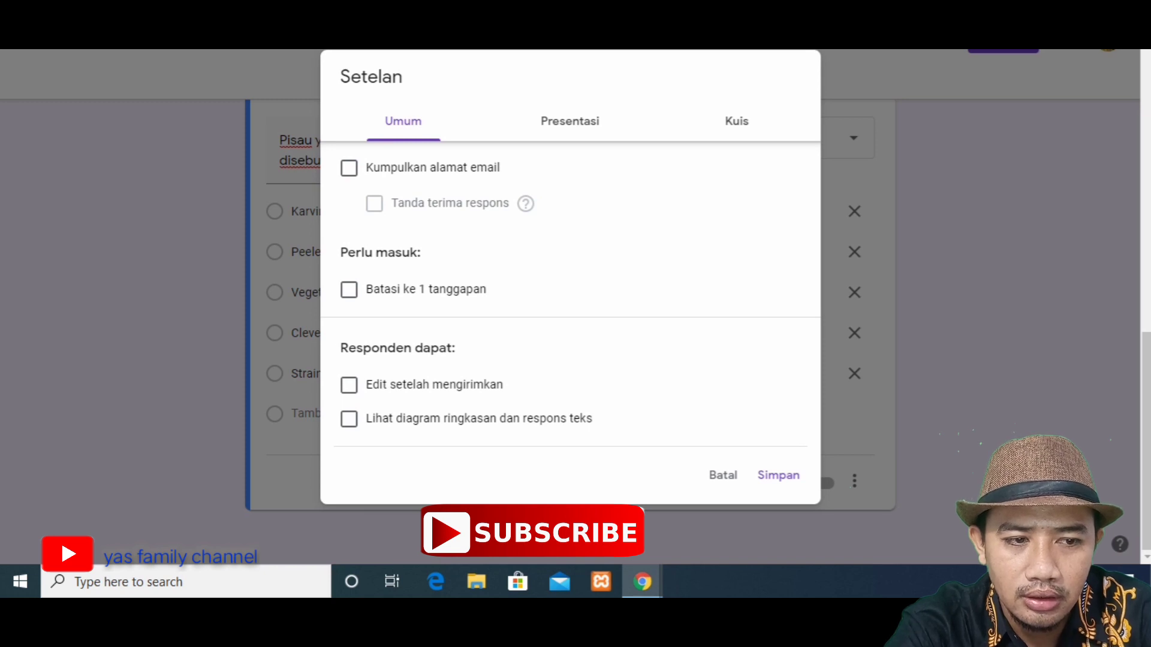
key(Escape)
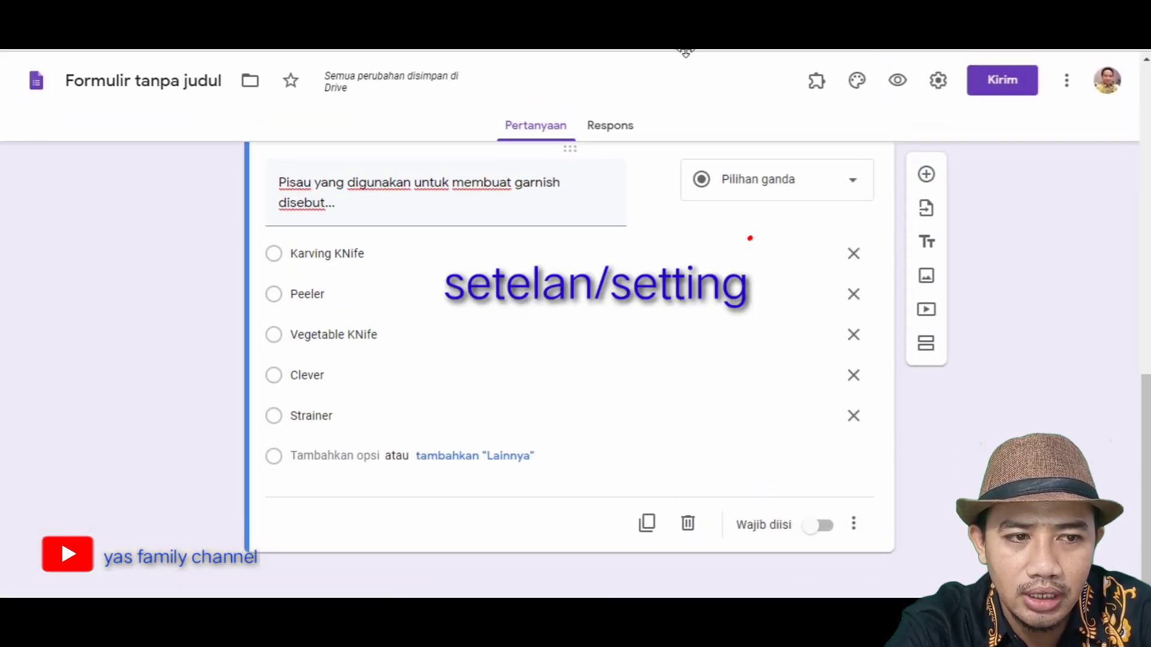
- Limit the form to 1 response per respondent and shuffle the question order in the form settings
click(938, 79)
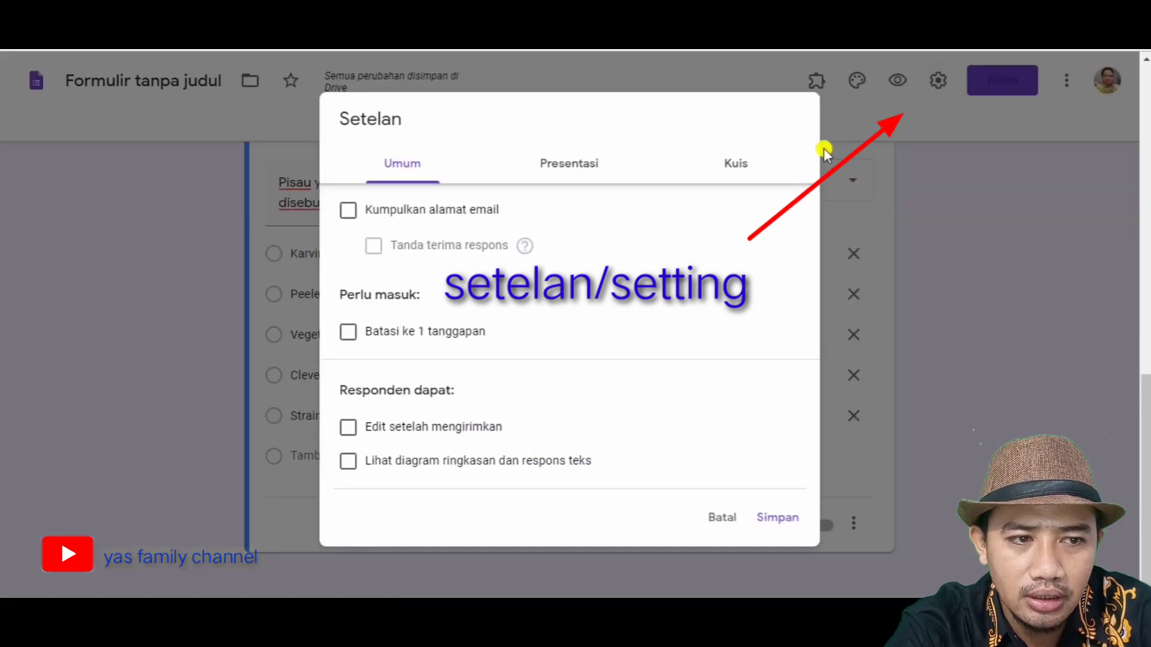
click(398, 331)
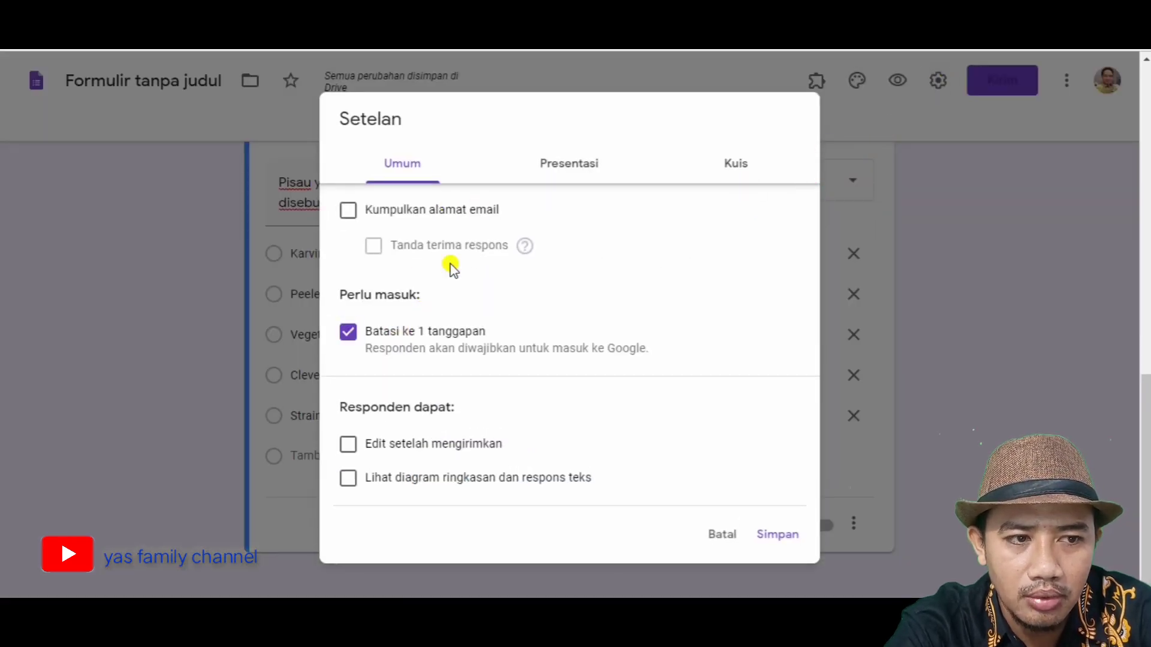
click(574, 168)
click(413, 241)
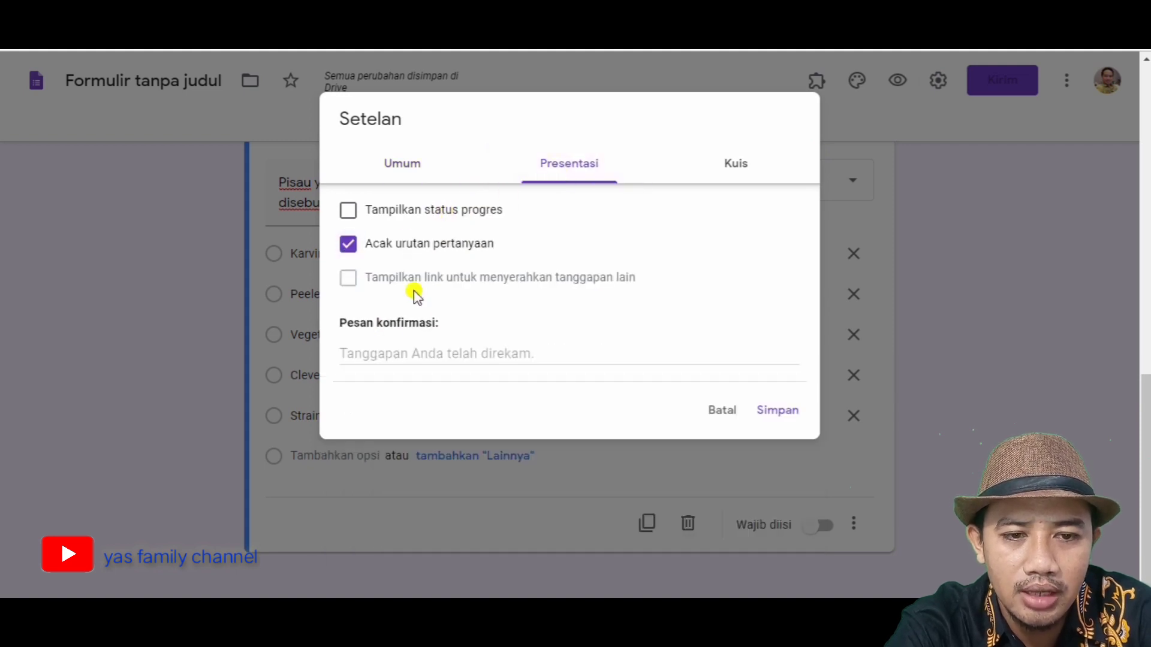
- Set the form's confirmation message to "Terima kasih telah menjawab"
click(414, 354)
text(Terima kAsih telah menjawab)
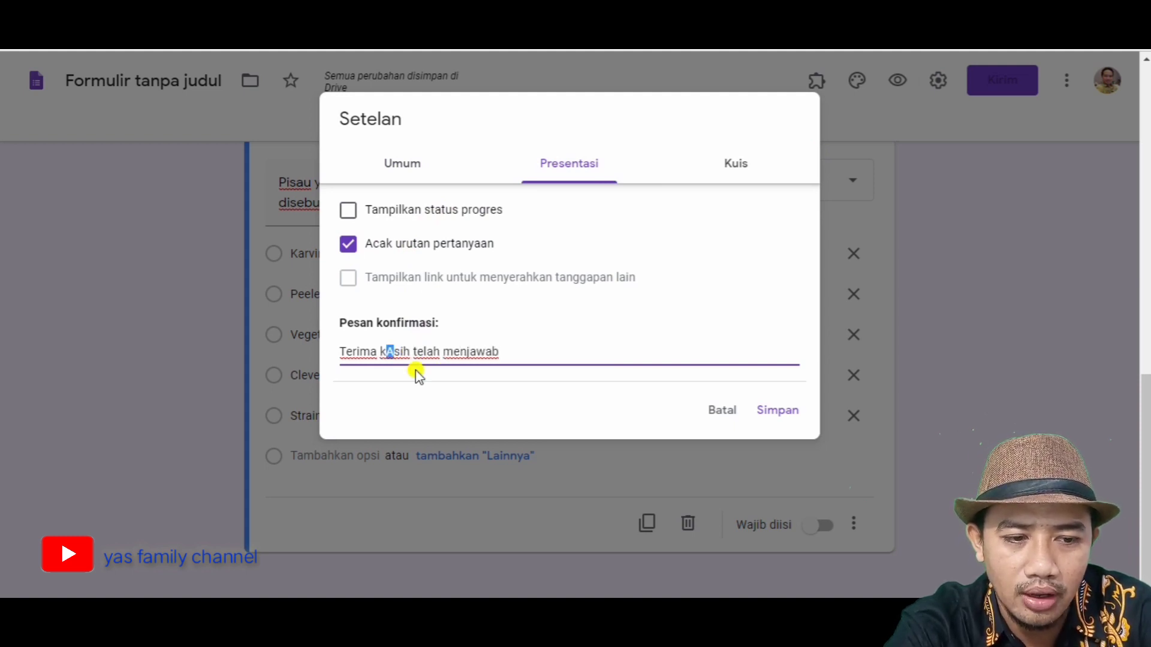
text(a)
- Make the form a quiz, stop respondents from seeing missed questions and correct answers, and save the settings
click(729, 160)
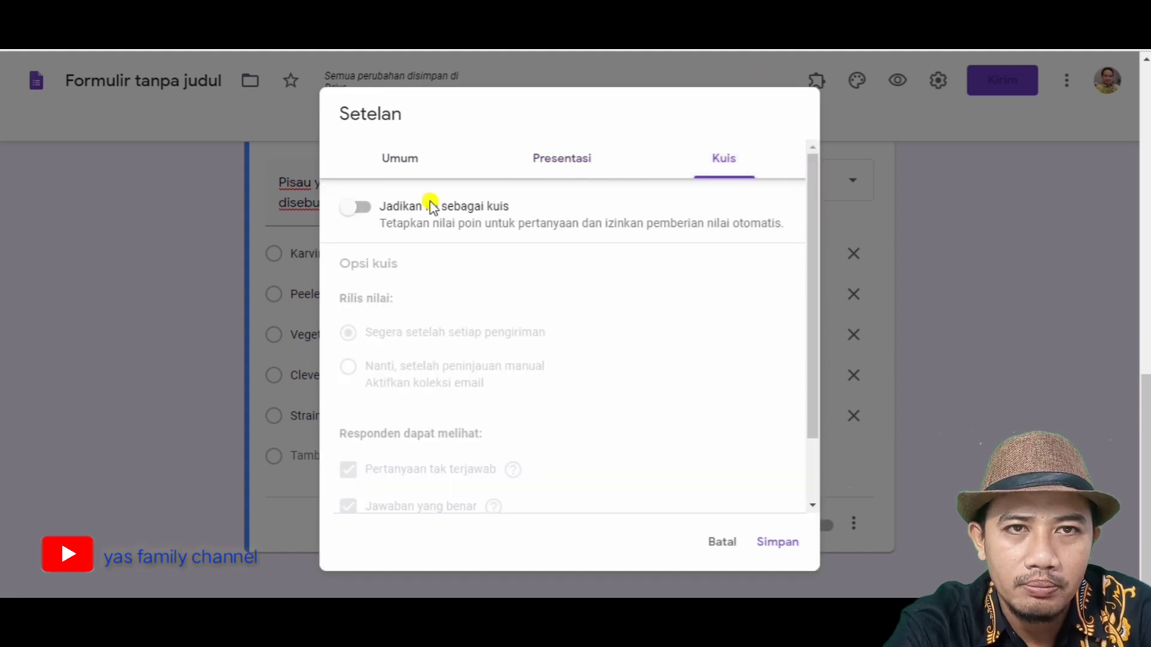
click(360, 208)
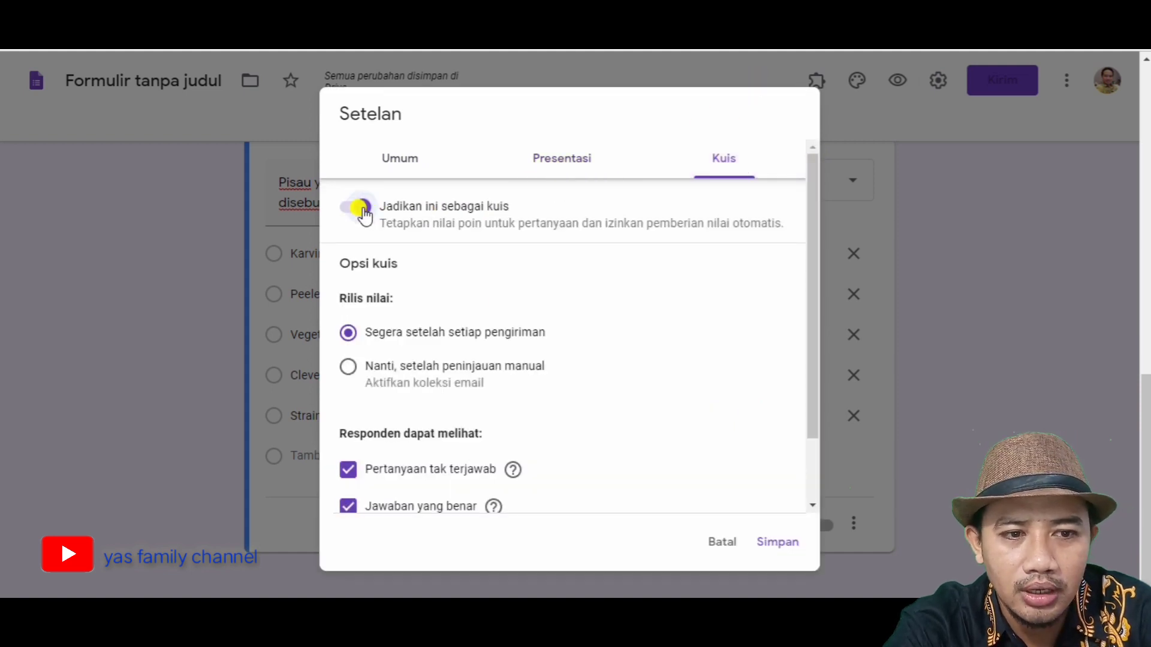
click(391, 510)
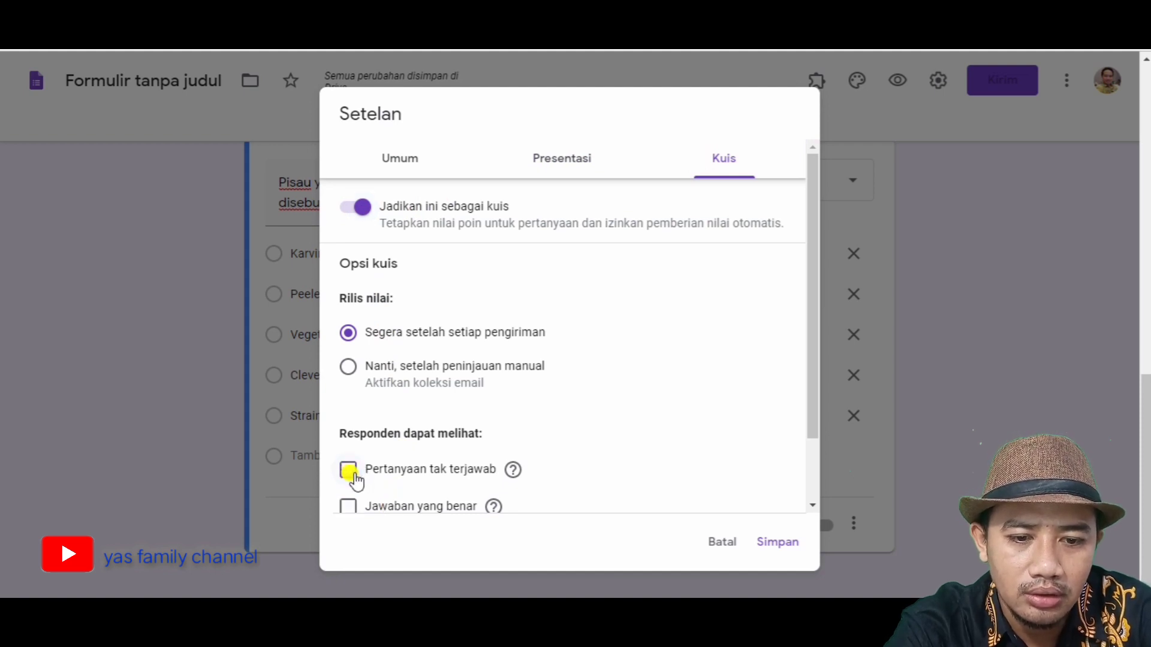
click(351, 472)
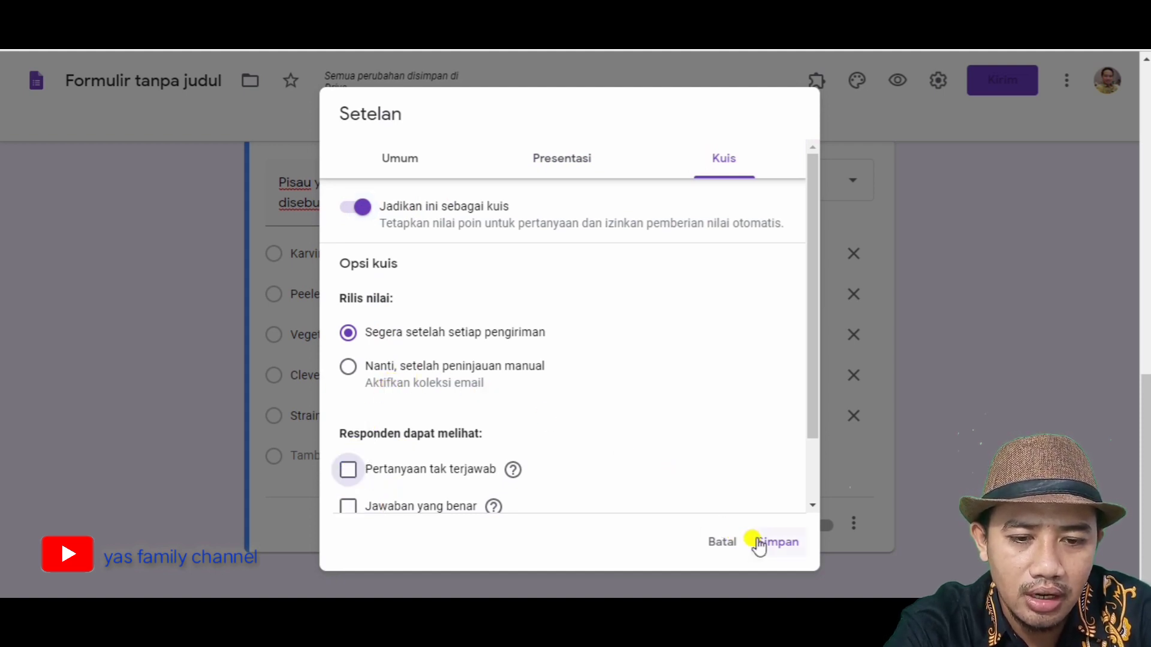
click(778, 543)
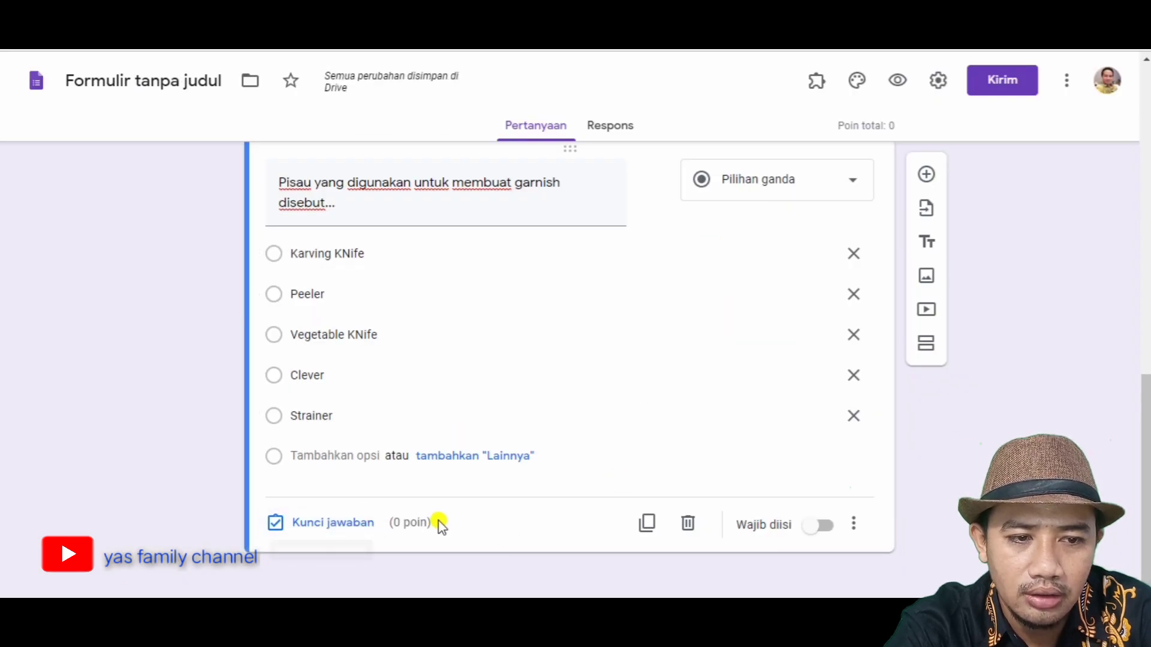
- Set the garnish knife question's answer key to "Karving KNife" with a value of 10 points
click(307, 530)
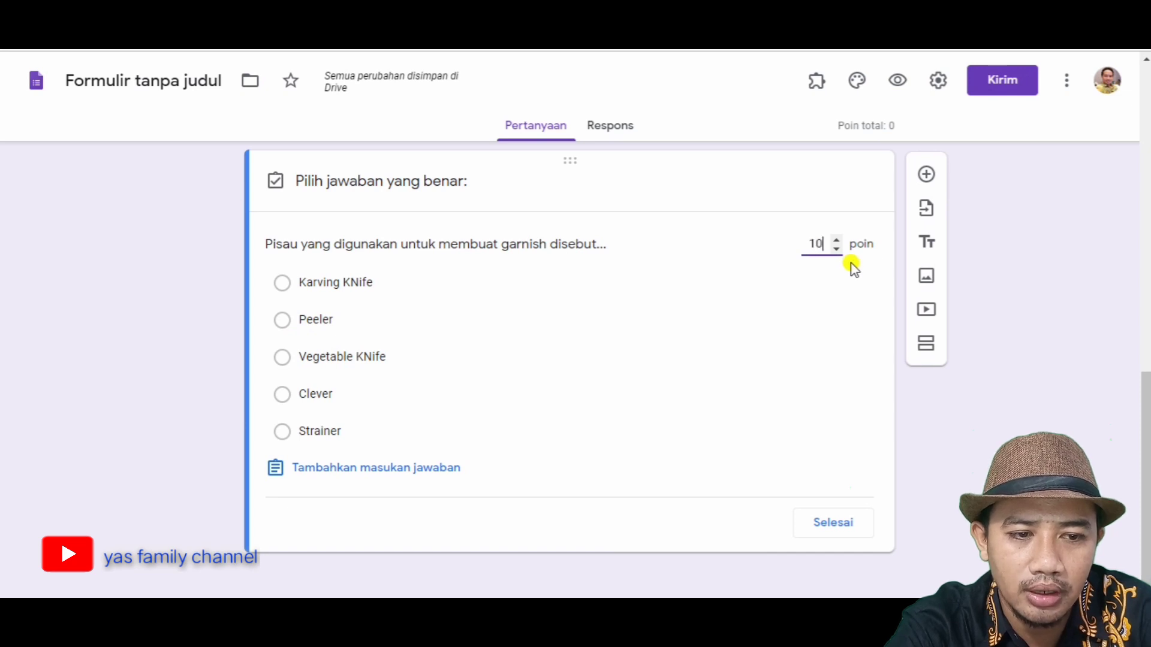
click(280, 284)
click(835, 524)
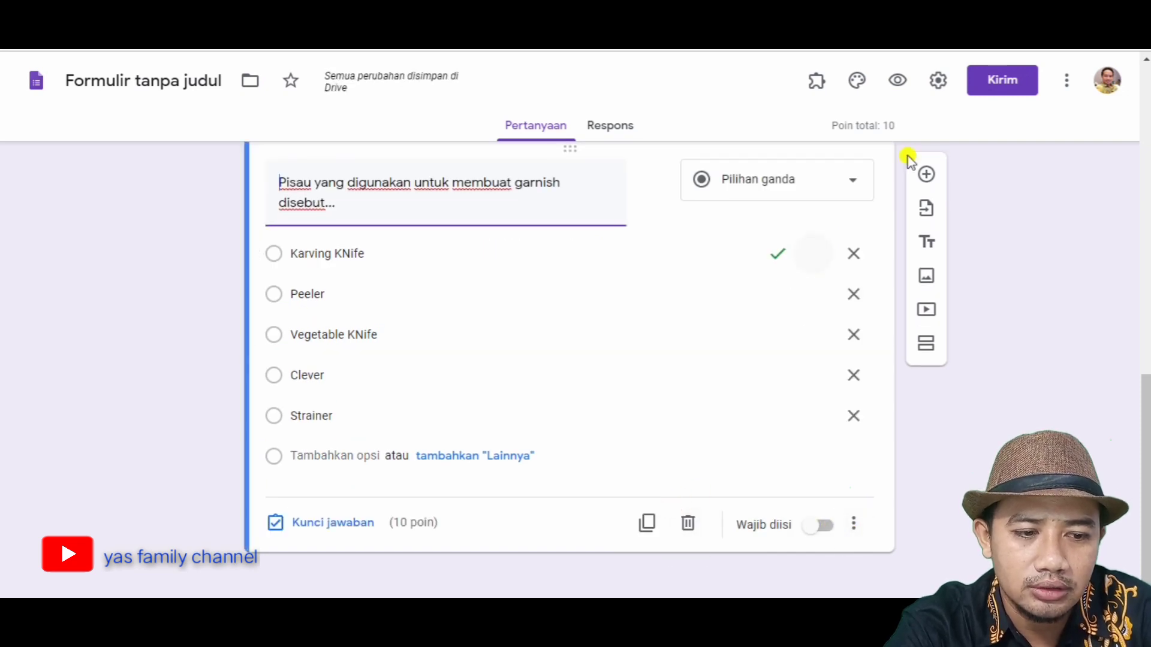
- Add a blank question below the garnish knife question, and choose "kuis garnish X TB 1" as the import source by searching forms for "gar"
click(925, 173)
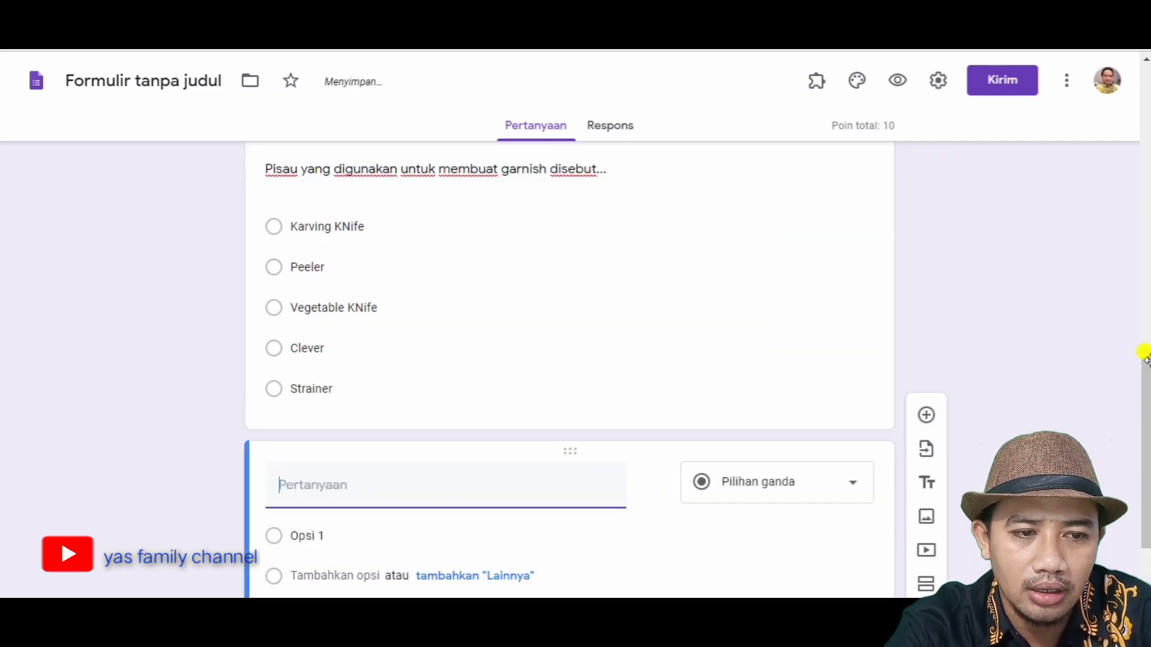
drag(1145, 379, 1145, 424)
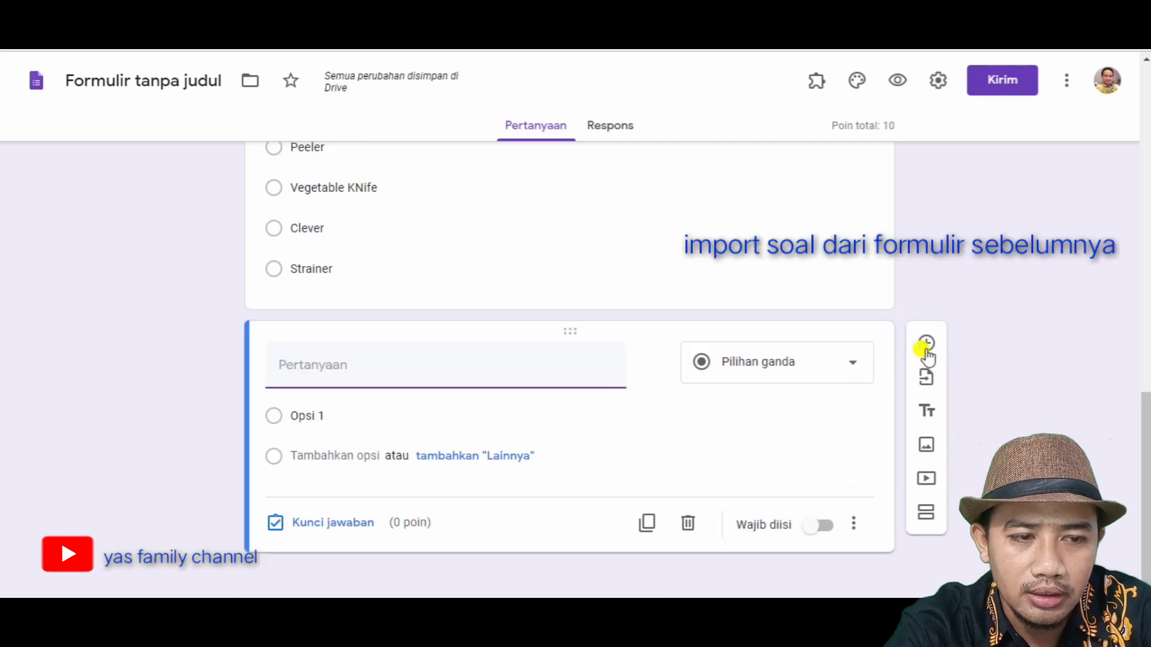
click(927, 378)
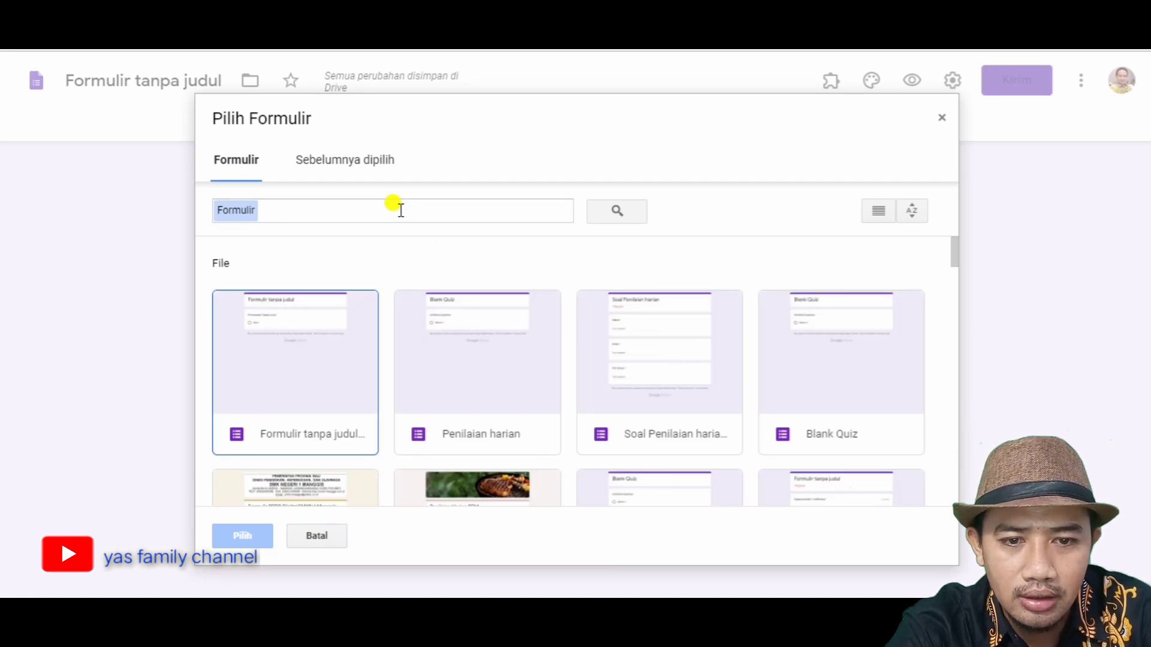
click(401, 210)
text(ganis)
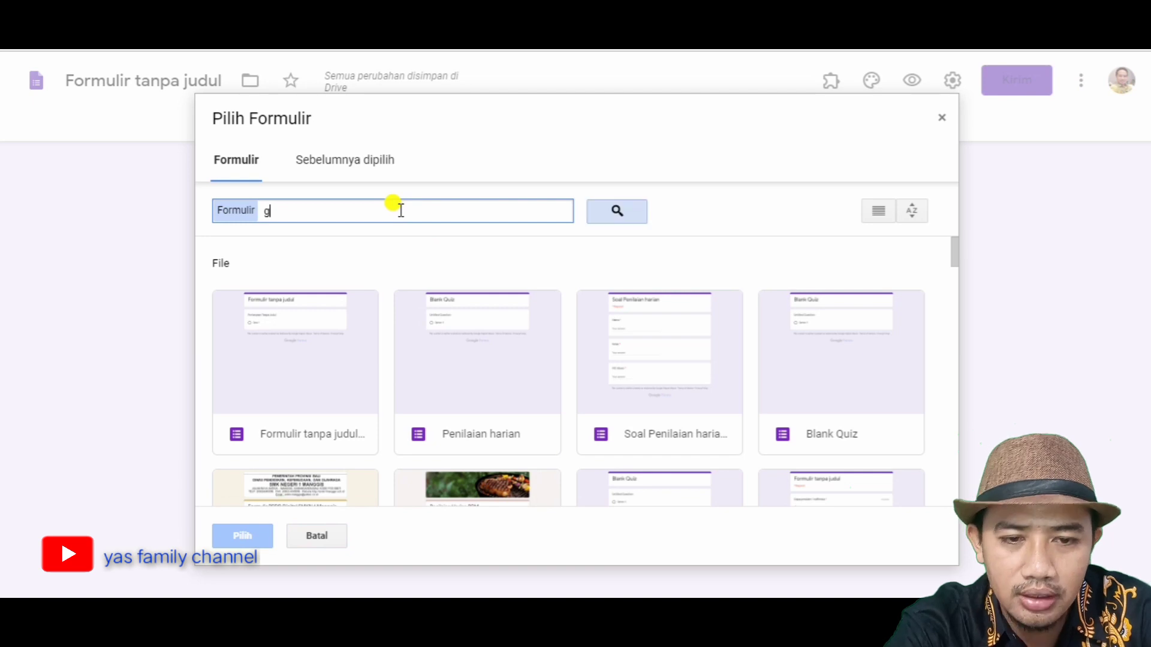
key(BackSpace)
key(BackSpace)
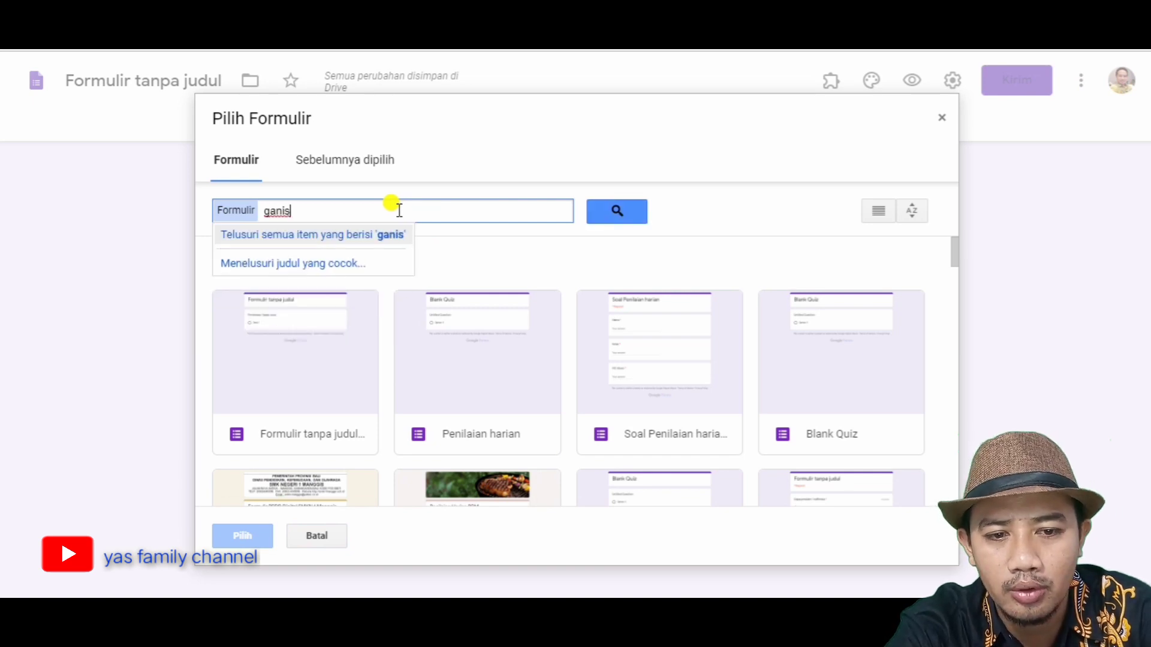
text(r)
key(BackSpace)
key(BackSpace)
text(r)
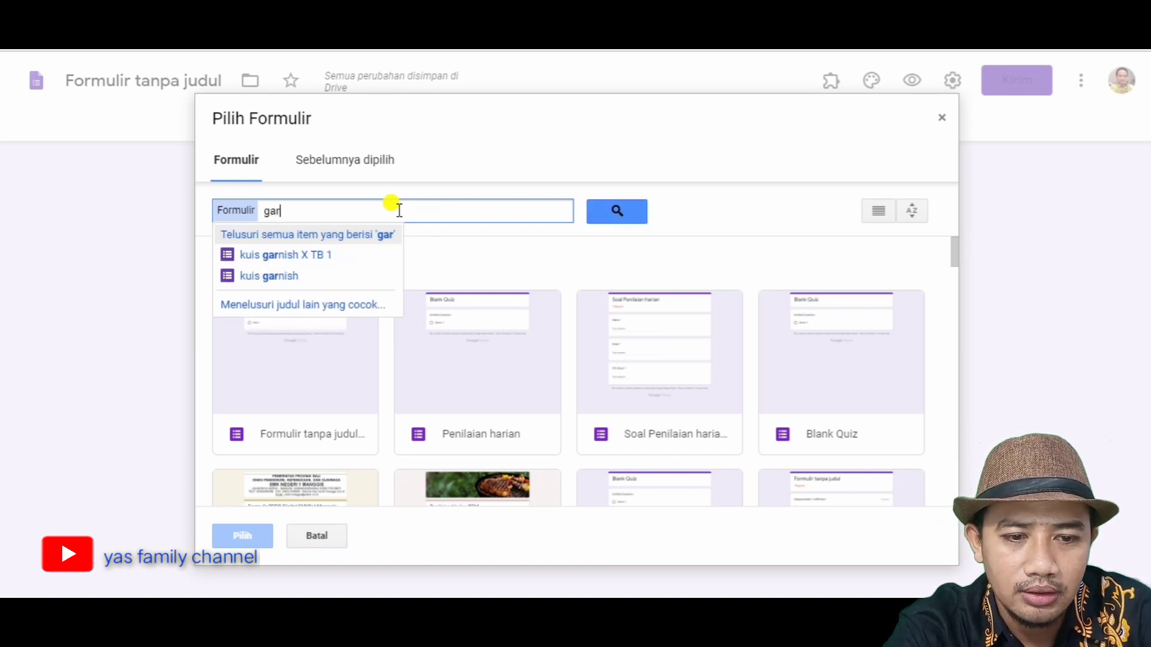
click(312, 256)
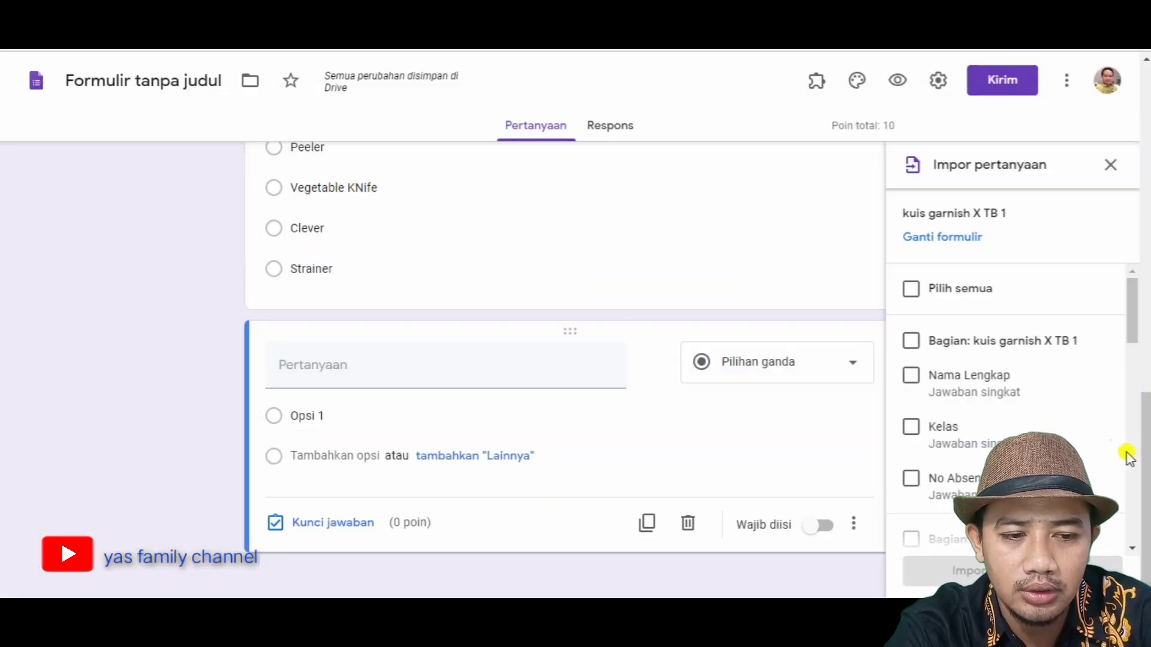
- Import the first five questions of the source form's "soal" section, ending with "Pisau yang dapat digunakan untuk membuat garnish adalah pisau yang ....."
scroll(1124, 458, down, 4)
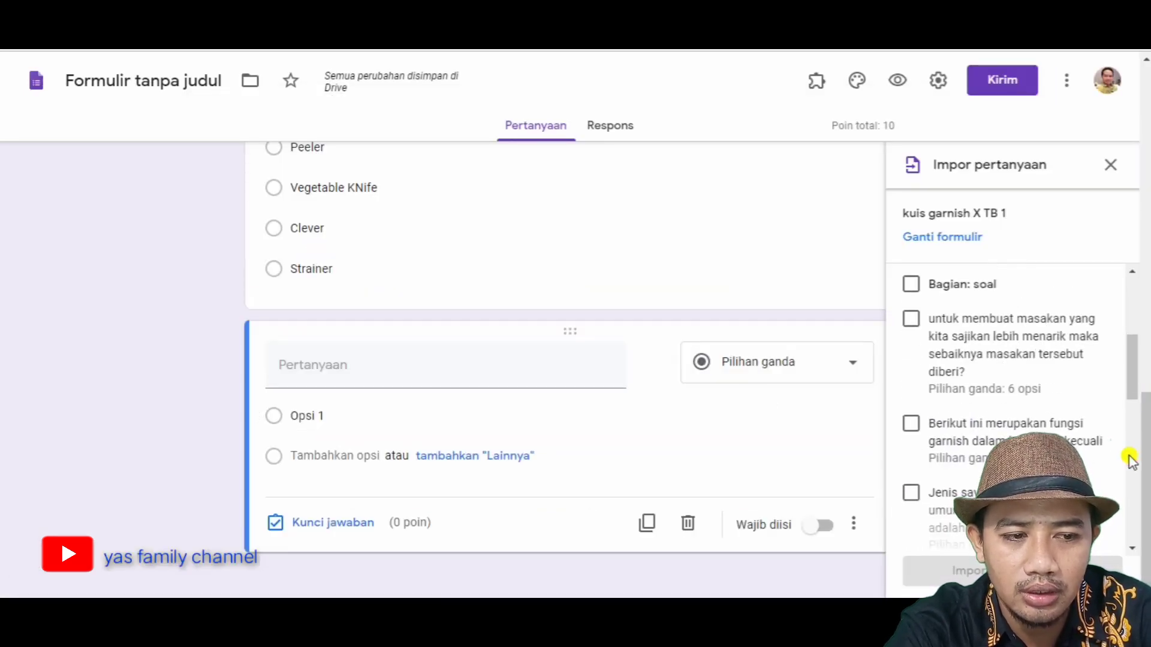
click(911, 318)
click(911, 426)
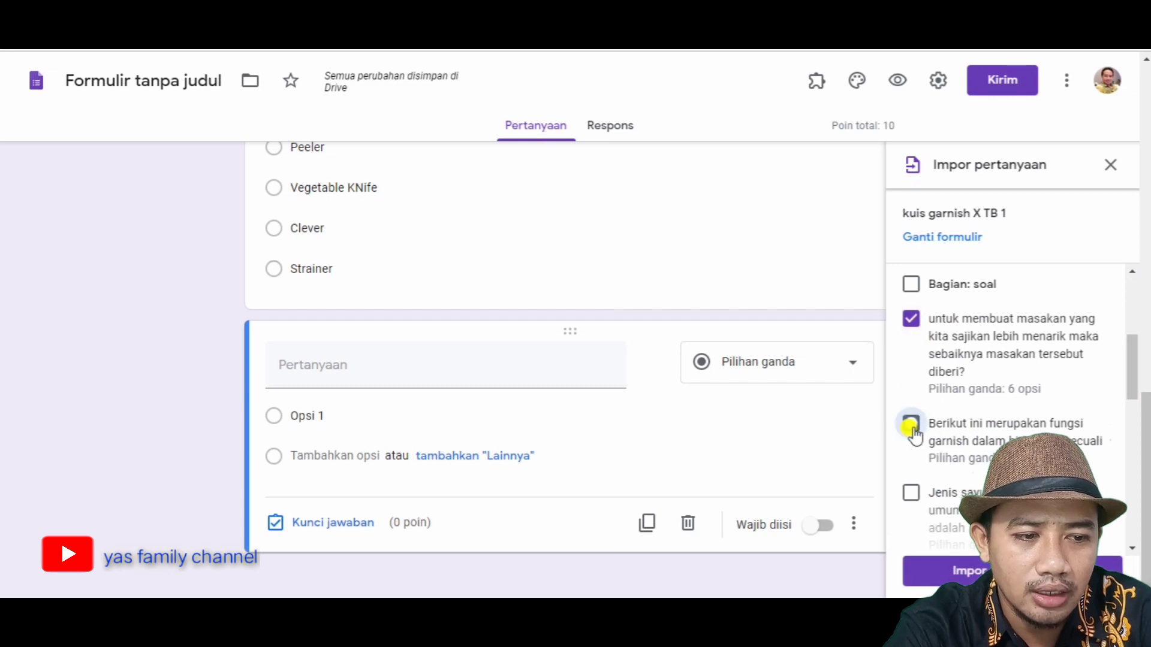
click(911, 493)
scroll(1130, 486, down, 4)
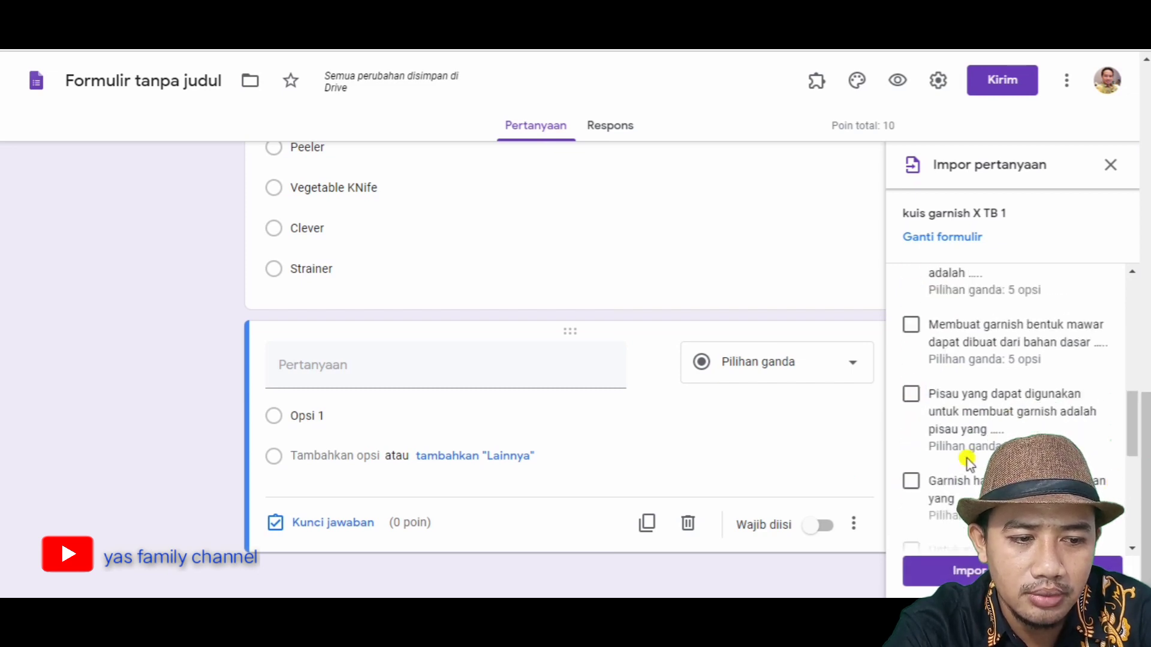
click(911, 394)
click(911, 325)
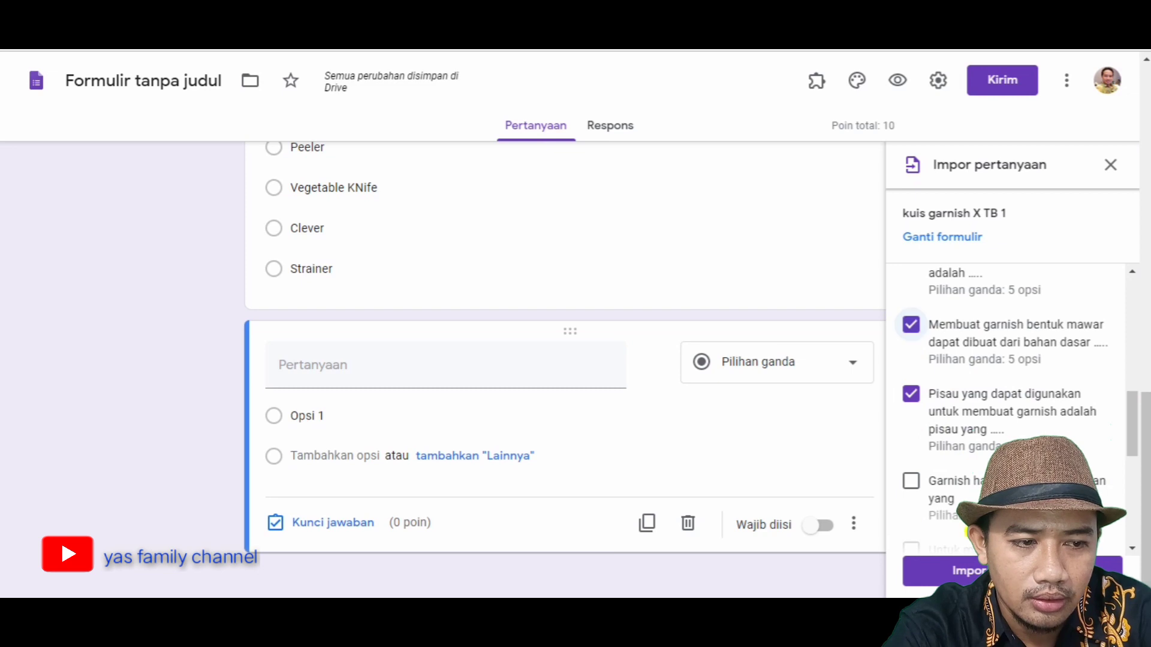
click(959, 571)
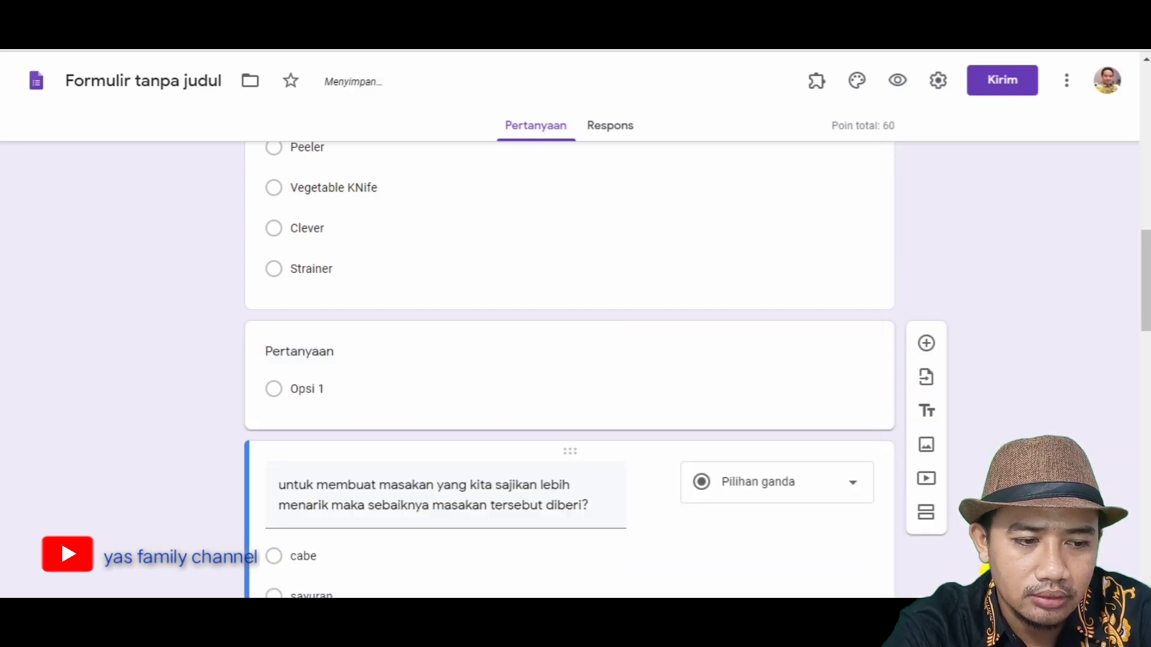
- Delete the blank question above the imported questions
click(672, 386)
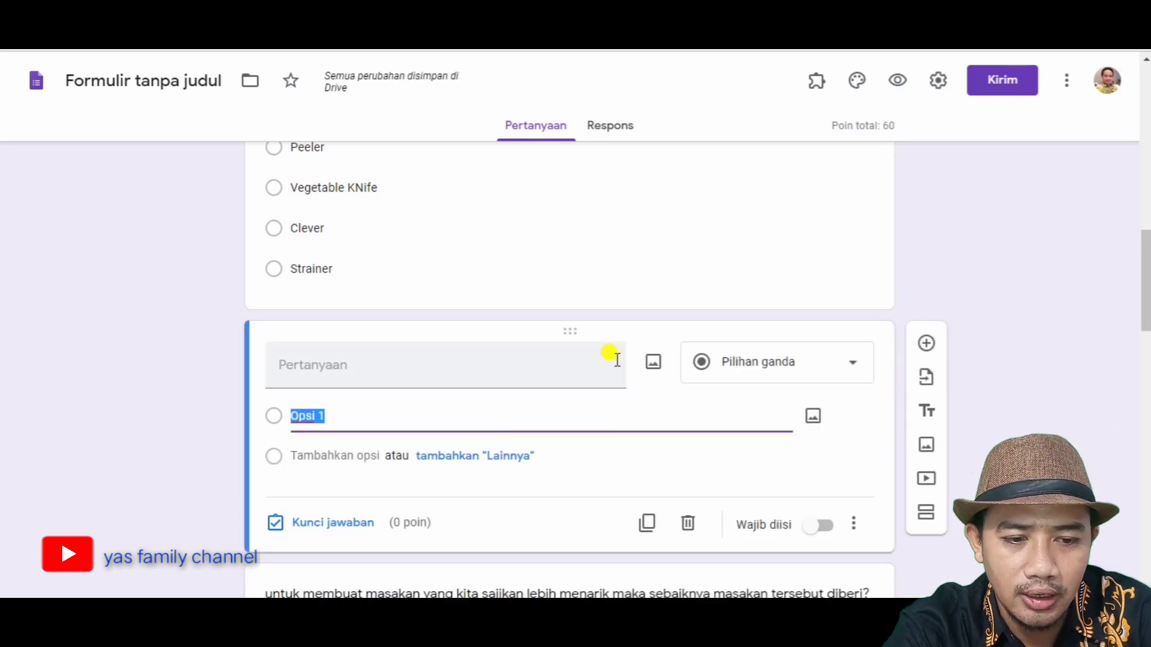
click(689, 522)
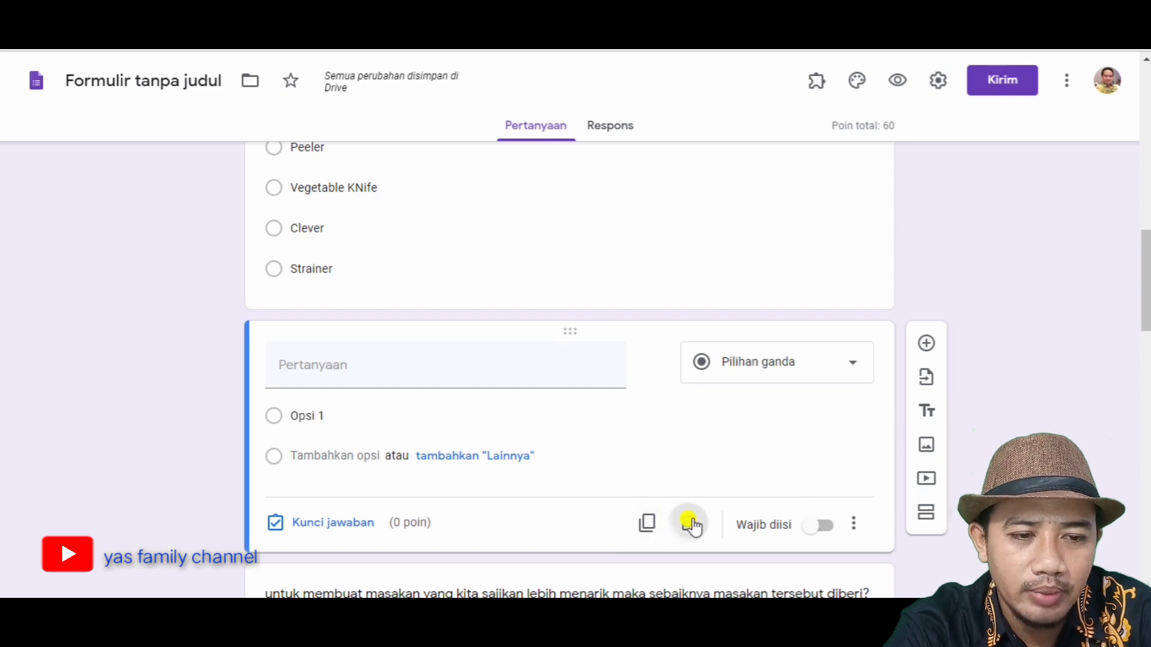
- Shuffle the option order of the last imported question, "Pisau yang dapat digunakan untuk membuat garnish adalah pisau yang ....."
drag(1141, 298, 1146, 554)
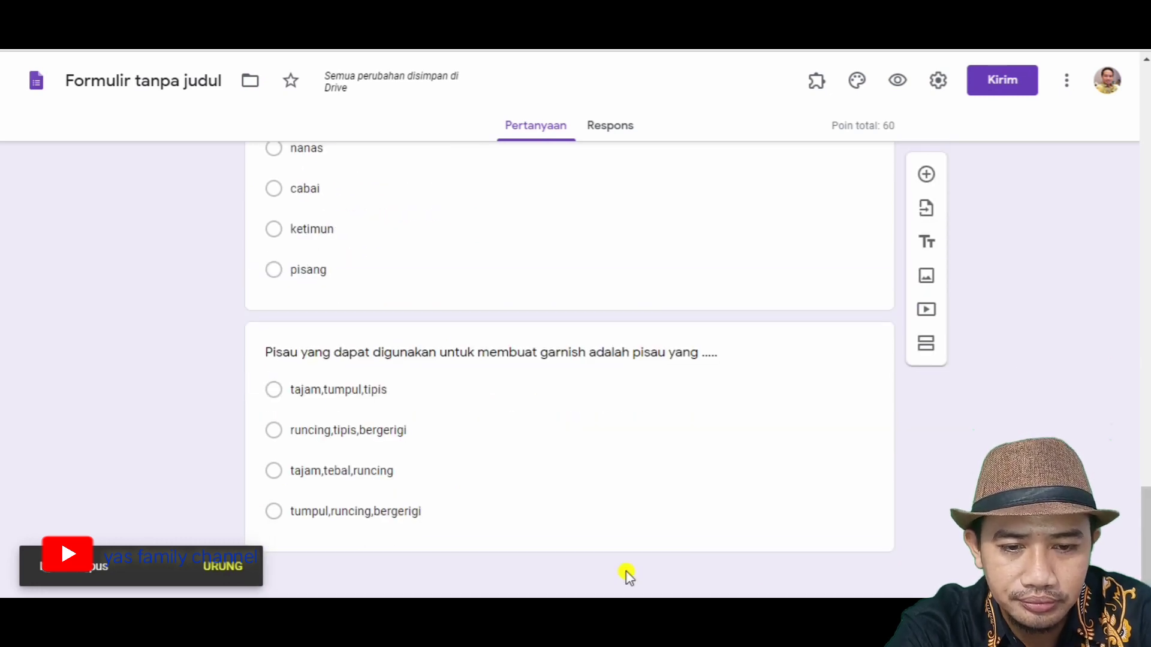
click(408, 510)
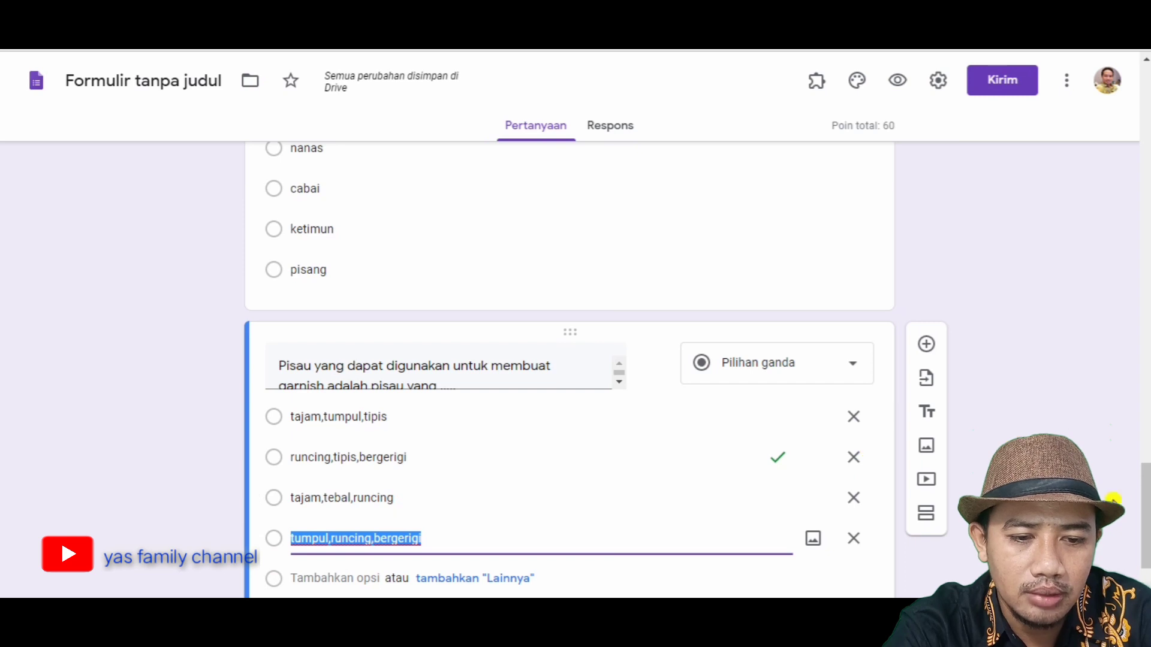
drag(1145, 503, 1145, 566)
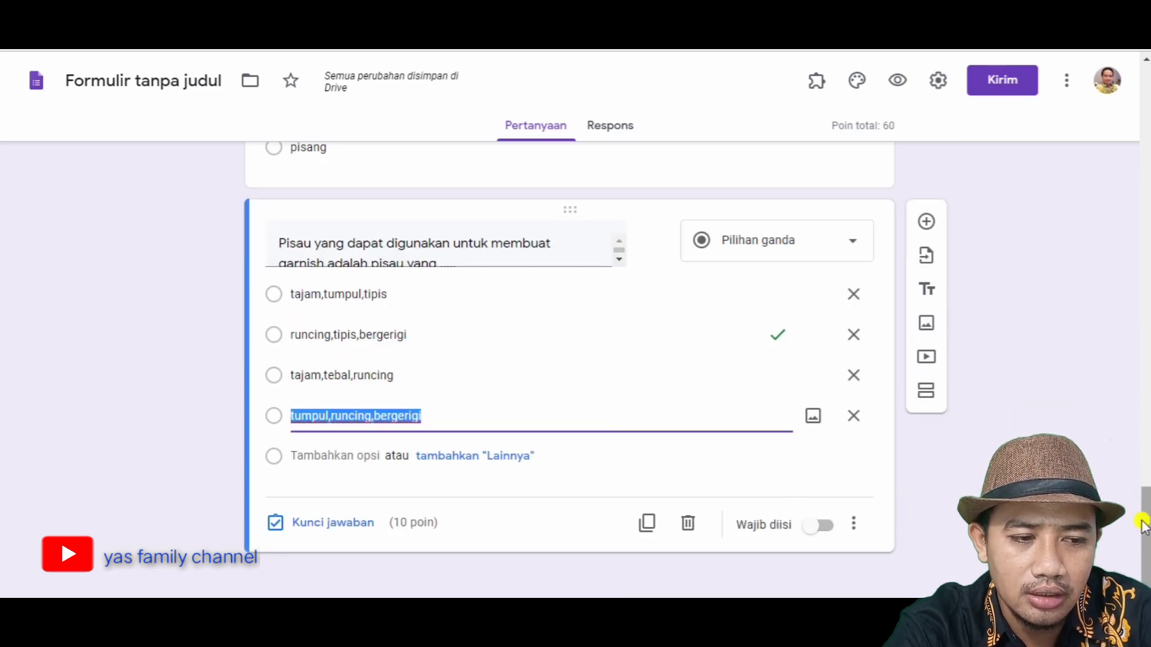
click(854, 524)
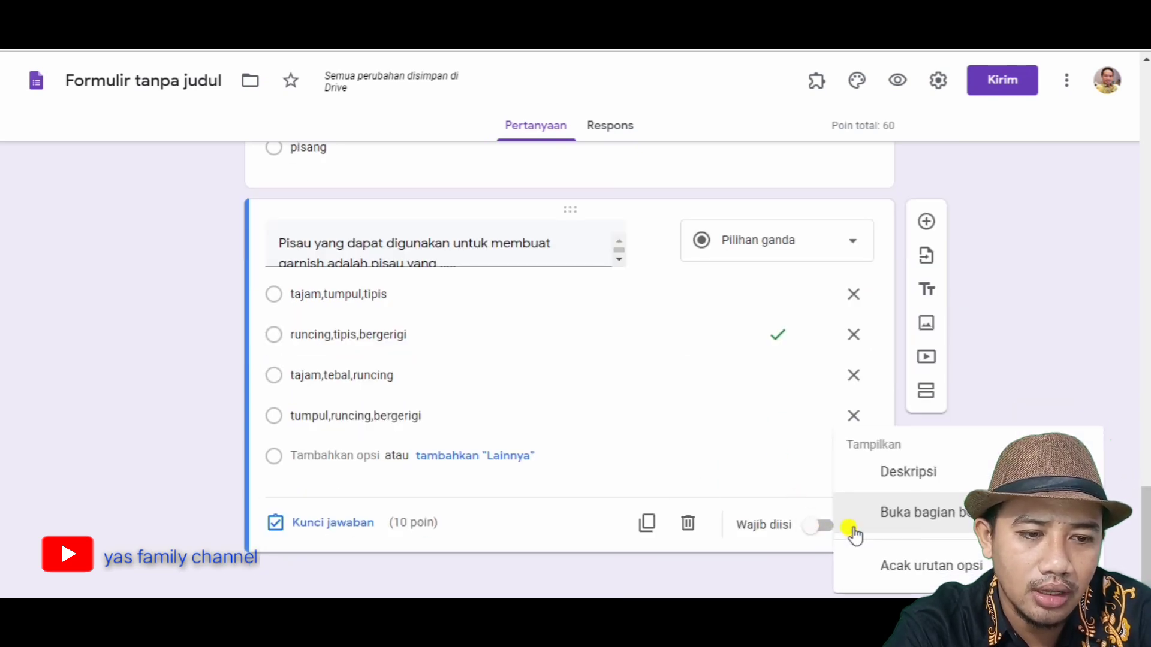
click(892, 567)
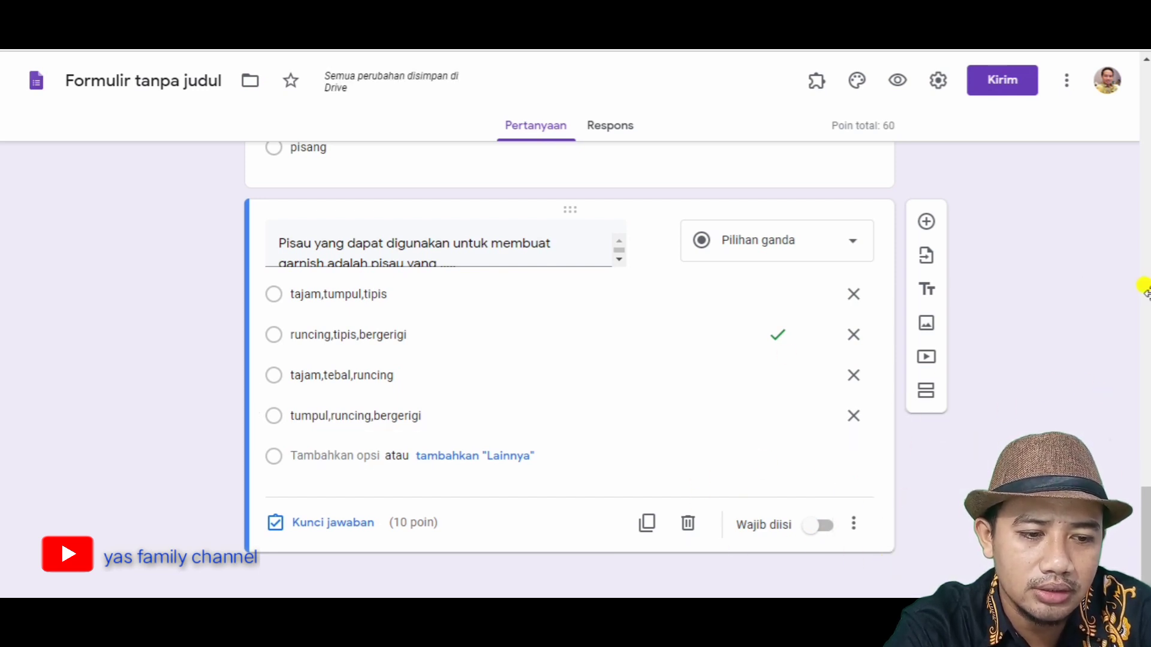
- Check the form's responses page and return to the questions
drag(1148, 275, 1146, 77)
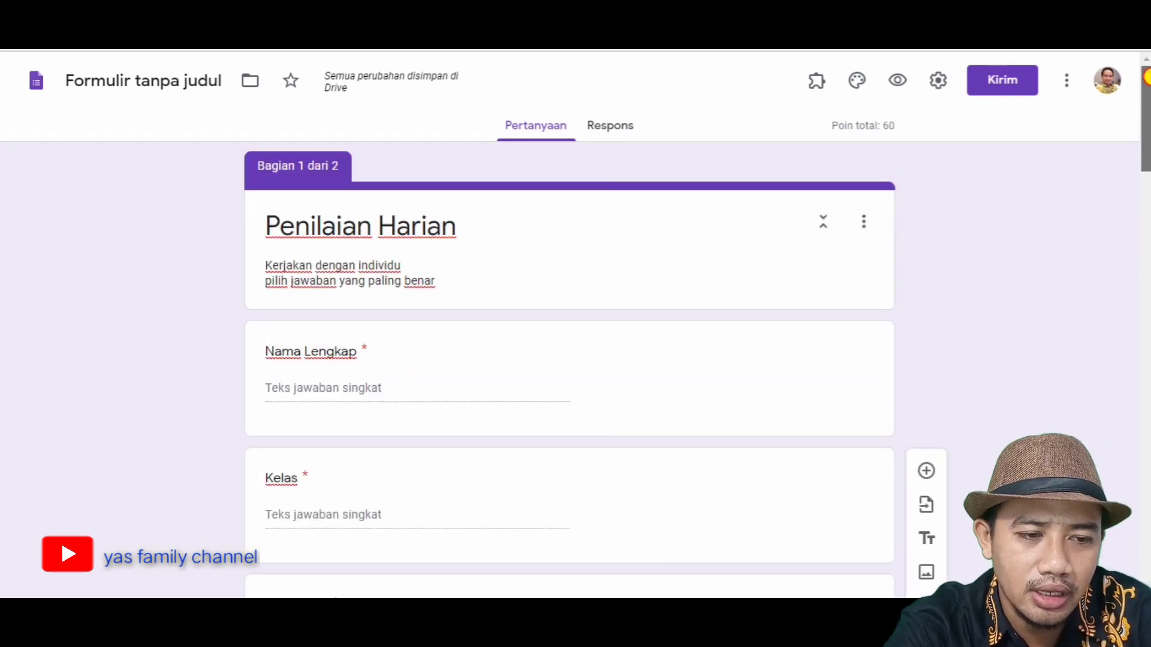
click(614, 134)
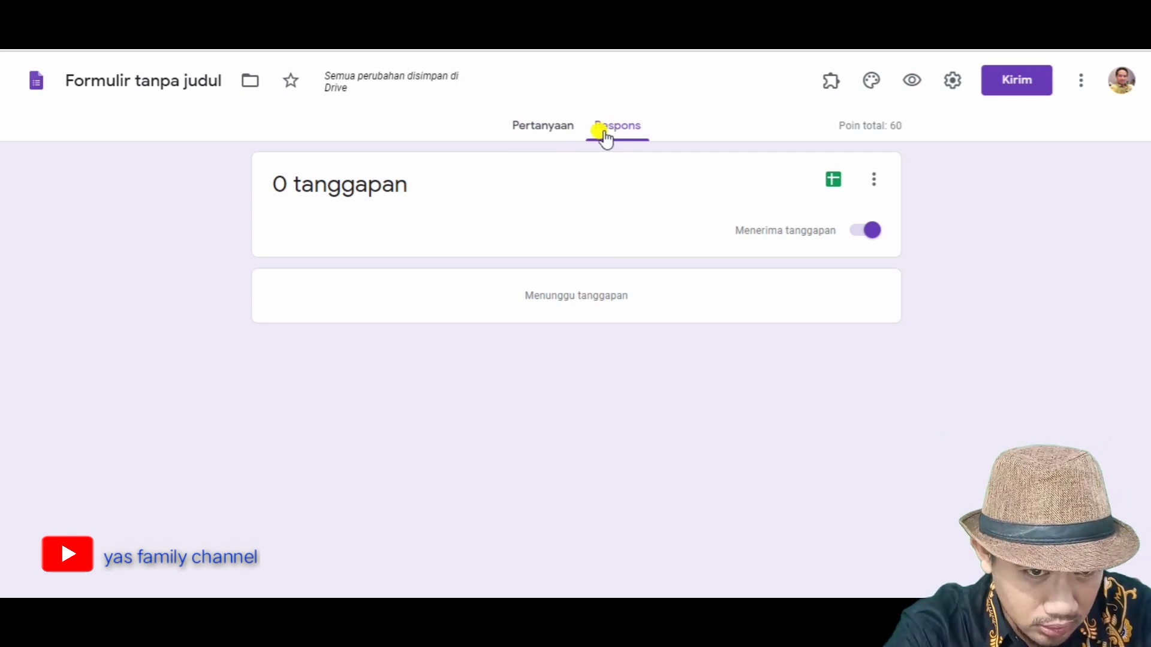
click(542, 132)
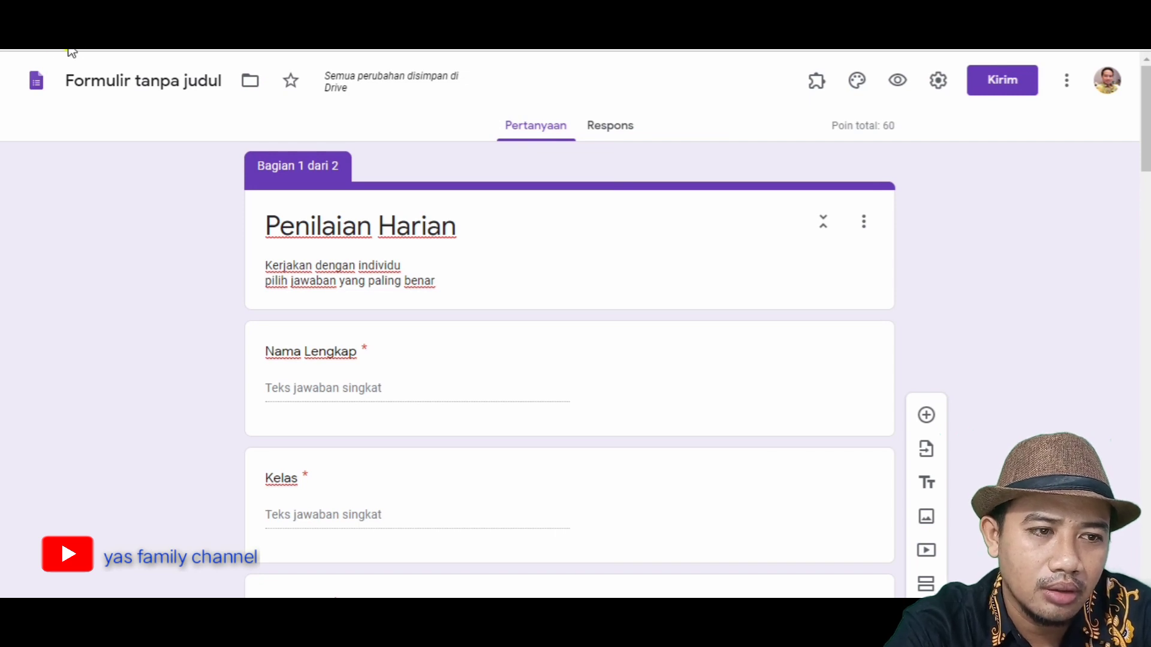
- Copy the form's full-length sharing link and close the sending dialog
click(973, 82)
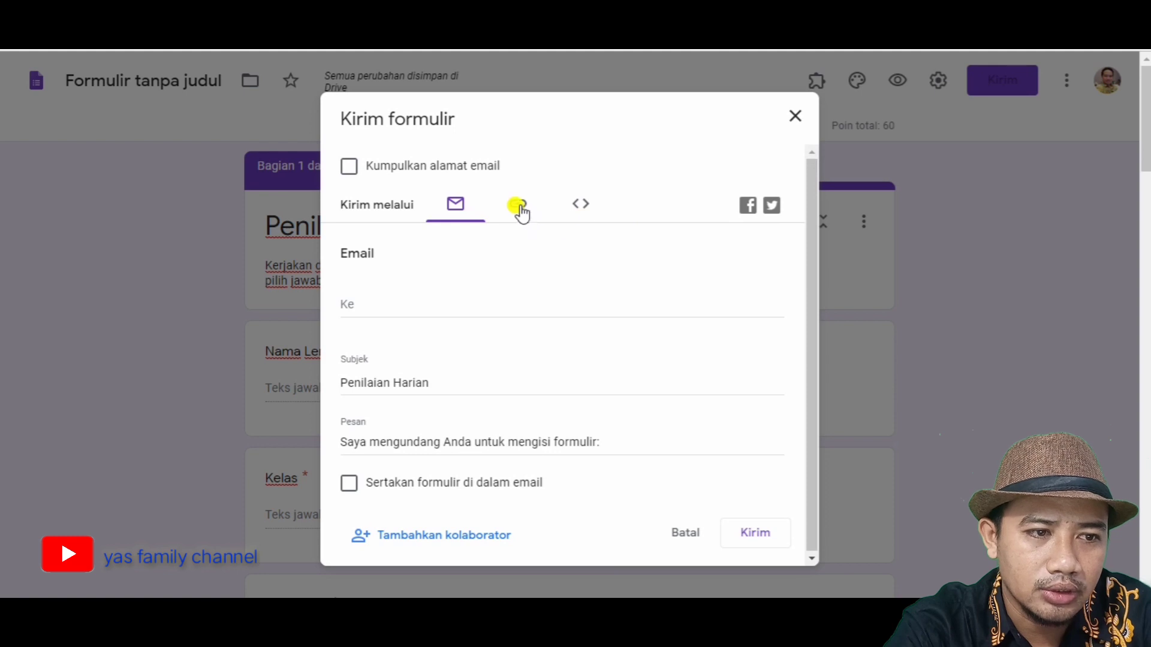
click(519, 207)
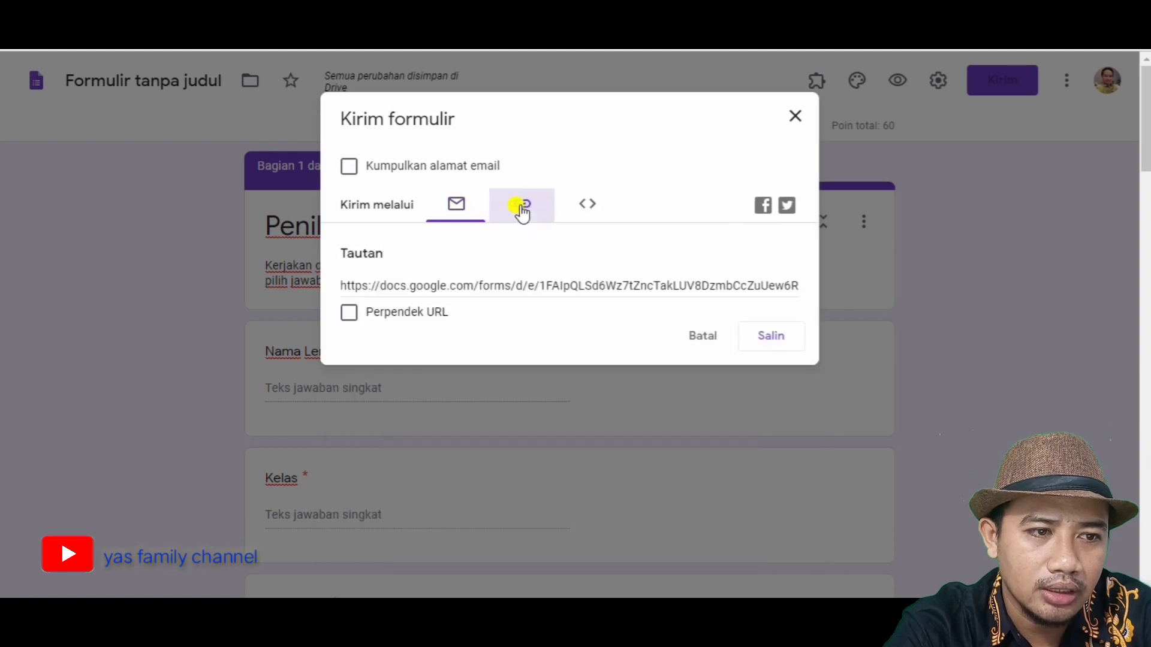
click(771, 335)
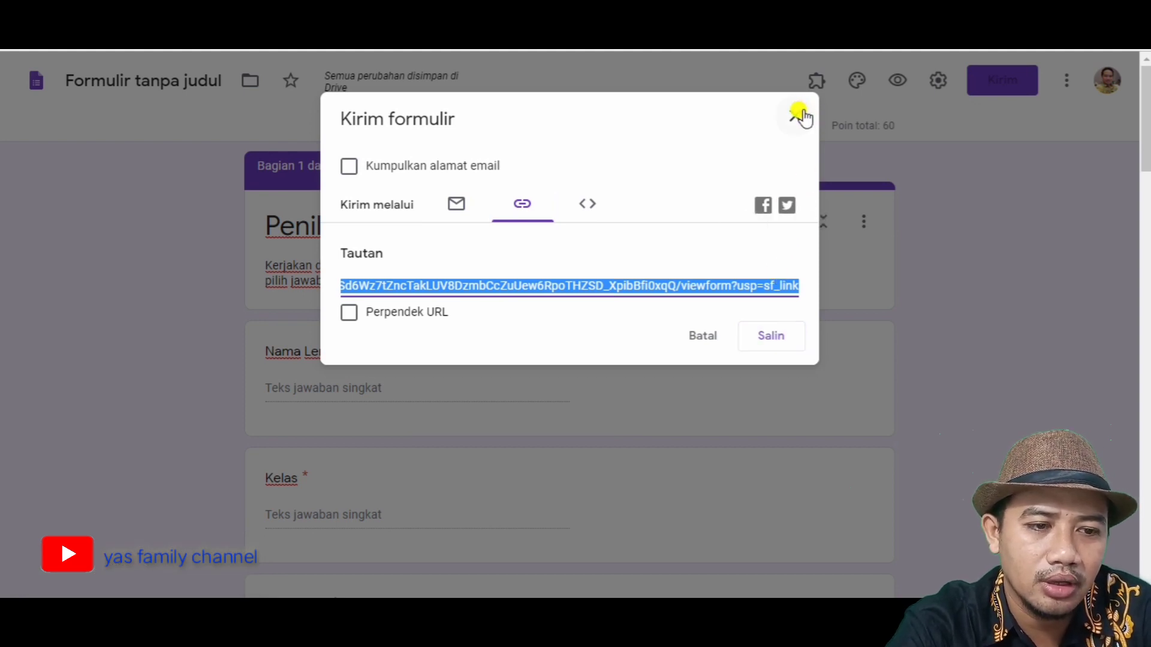
click(762, 339)
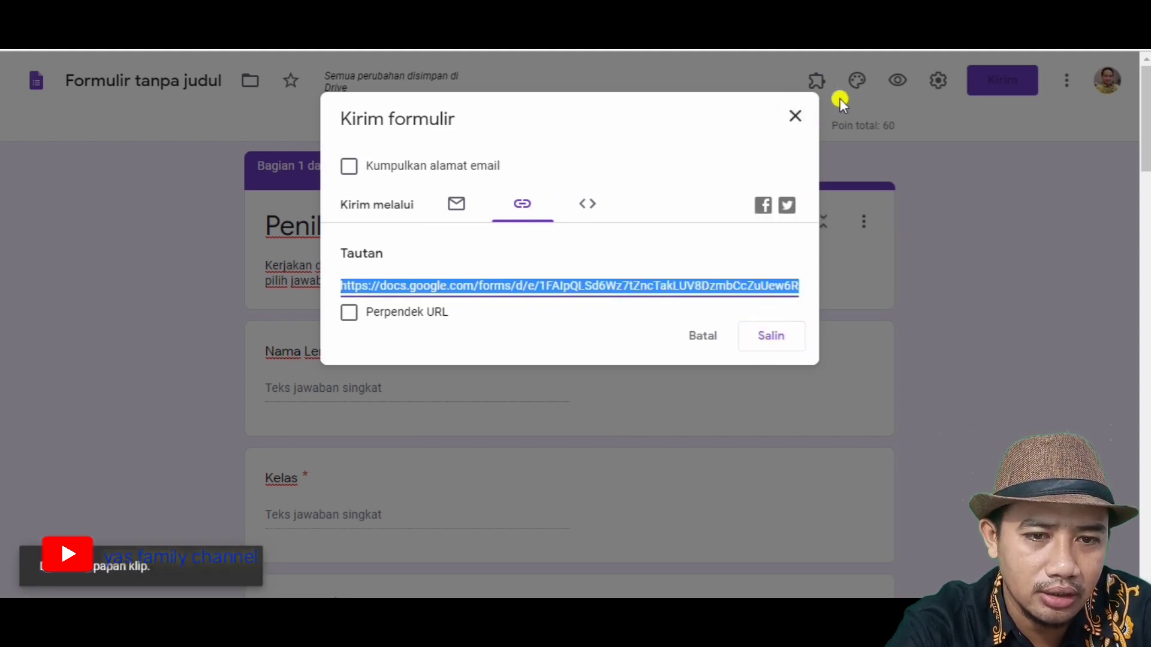
click(800, 111)
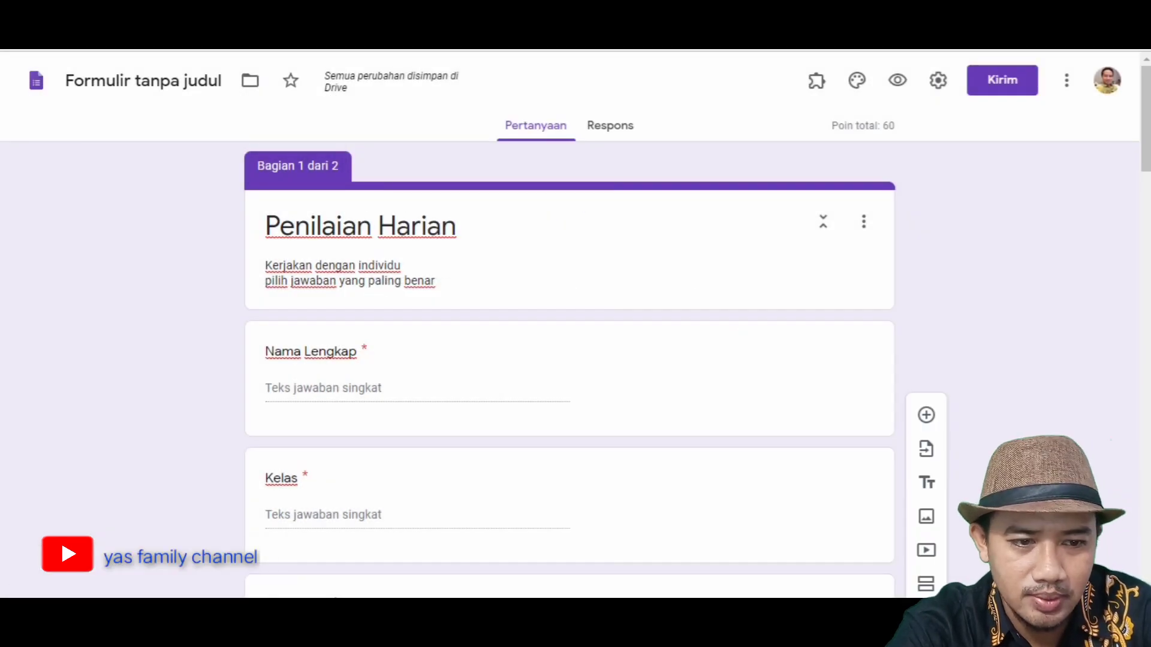